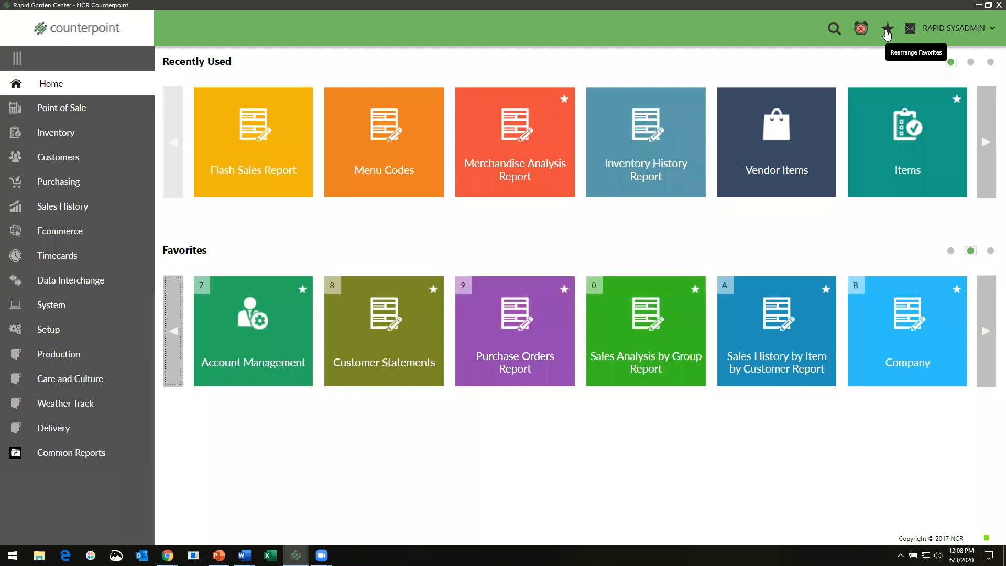
Step: View the favorites arrangement list, close it, and return to the first page of favorites
{"action": "left_click", "coordinate": [887, 30]}
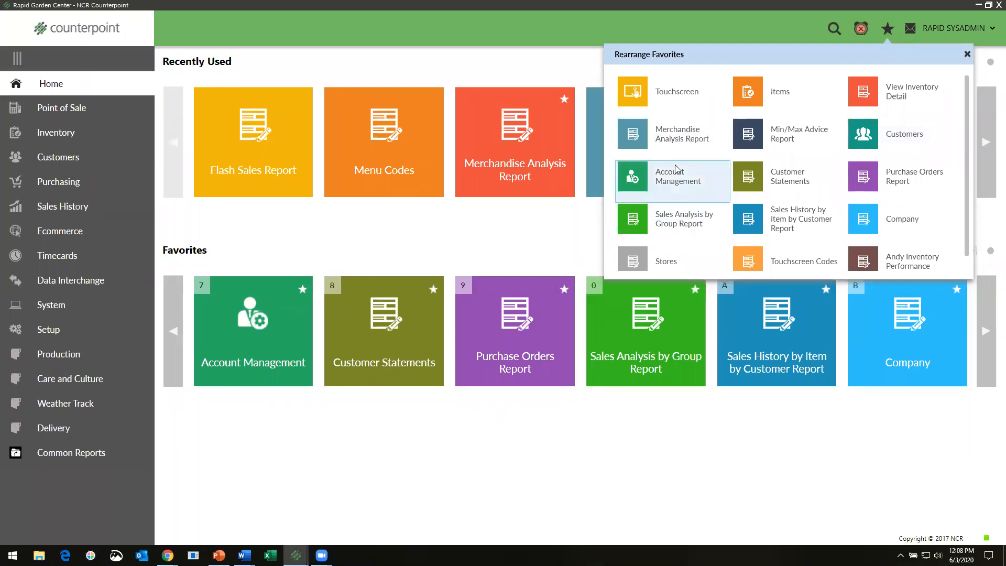
{"action": "left_click", "coordinate": [774, 27]}
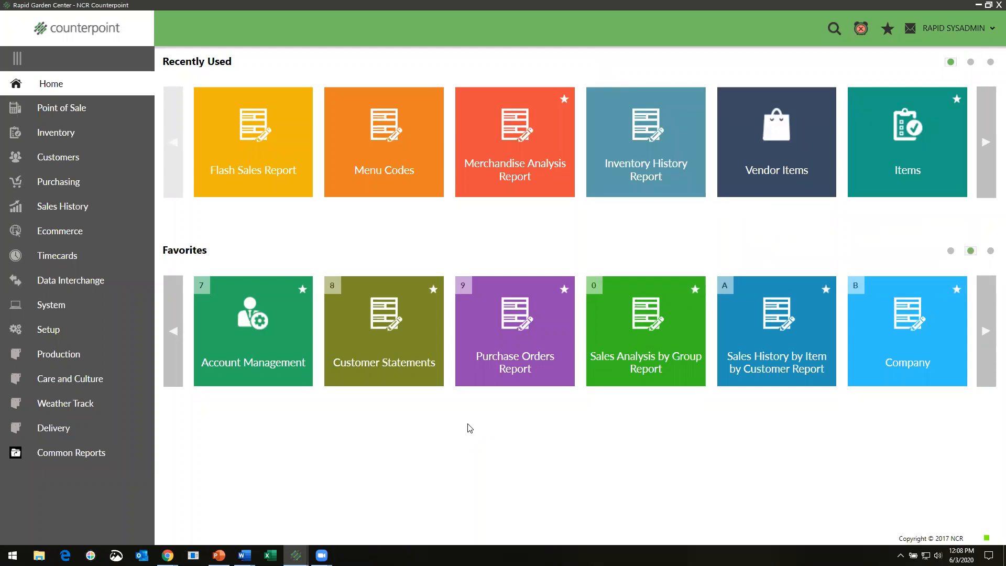
{"action": "left_click", "coordinate": [174, 338]}
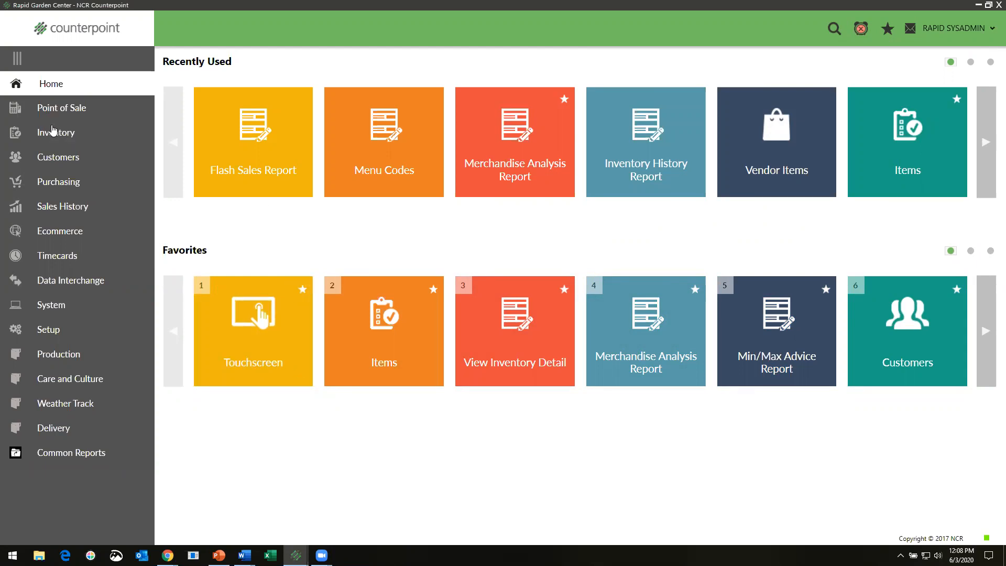
Step: Open the Flash Sales Report from the Sales History reports
{"action": "left_click", "coordinate": [51, 212]}
{"action": "left_click", "coordinate": [63, 107]}
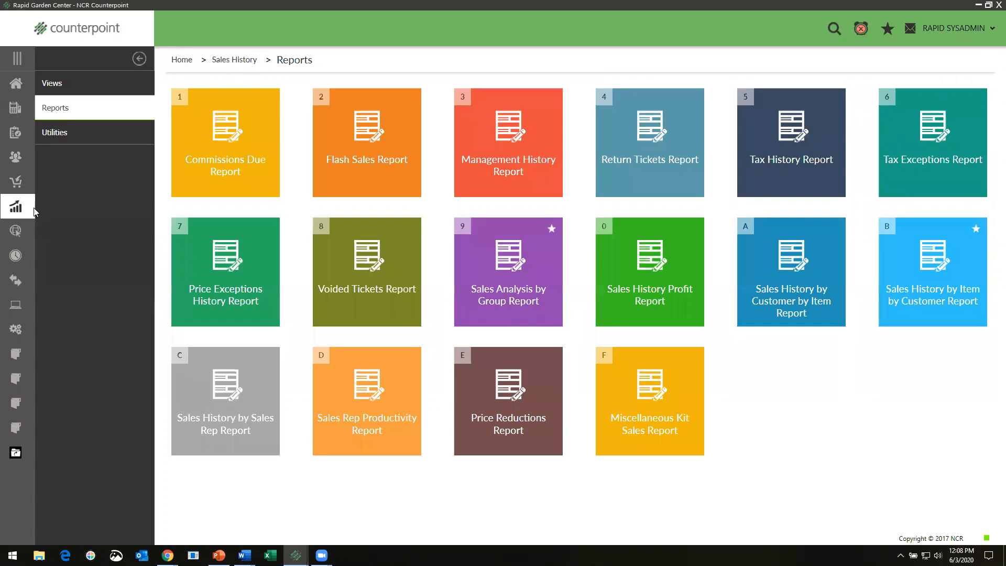
{"action": "left_click", "coordinate": [362, 184]}
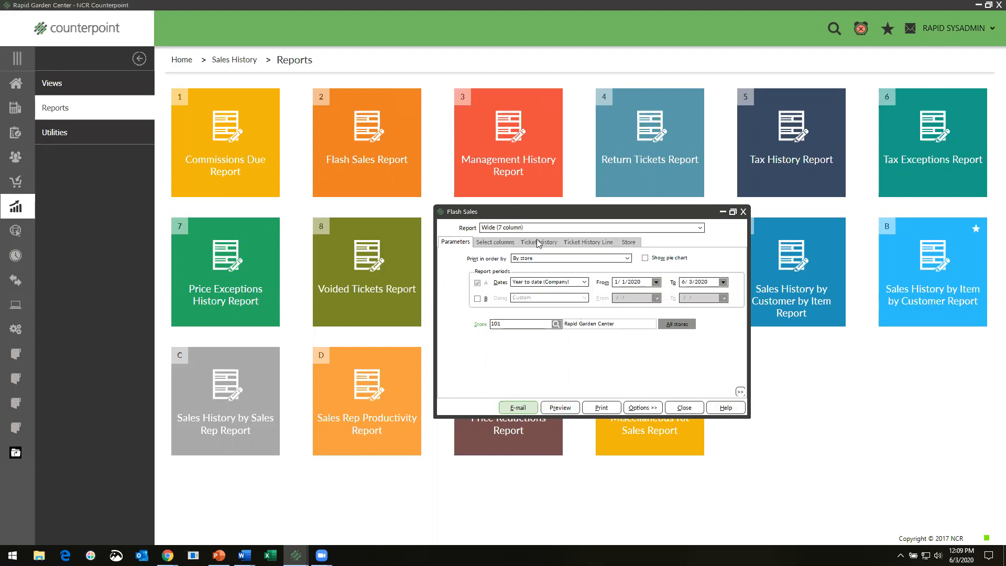
Step: View the report's column selection and save the current report parameters under the name "demo examplle"
{"action": "left_click", "coordinate": [501, 243]}
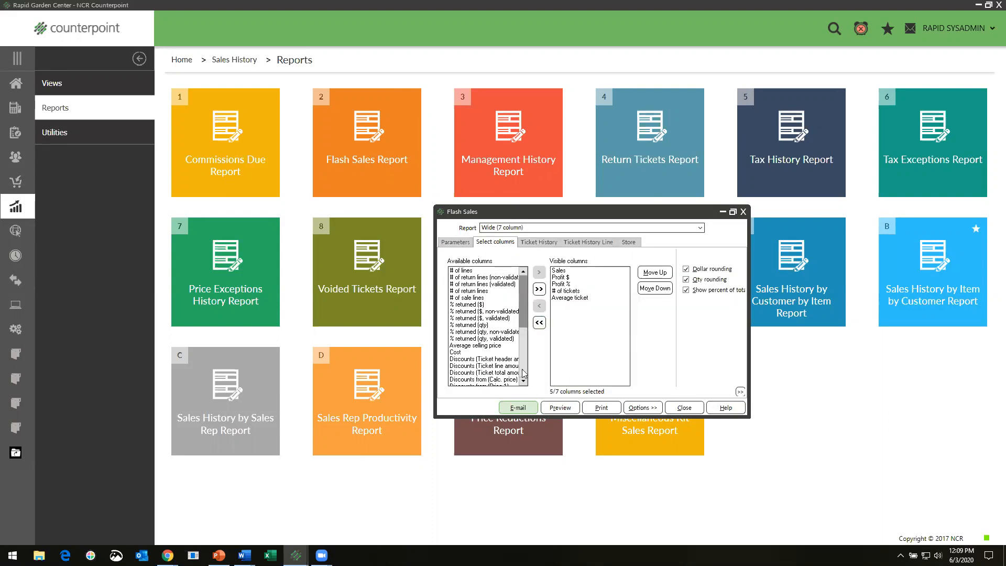
{"action": "left_click", "coordinate": [636, 408]}
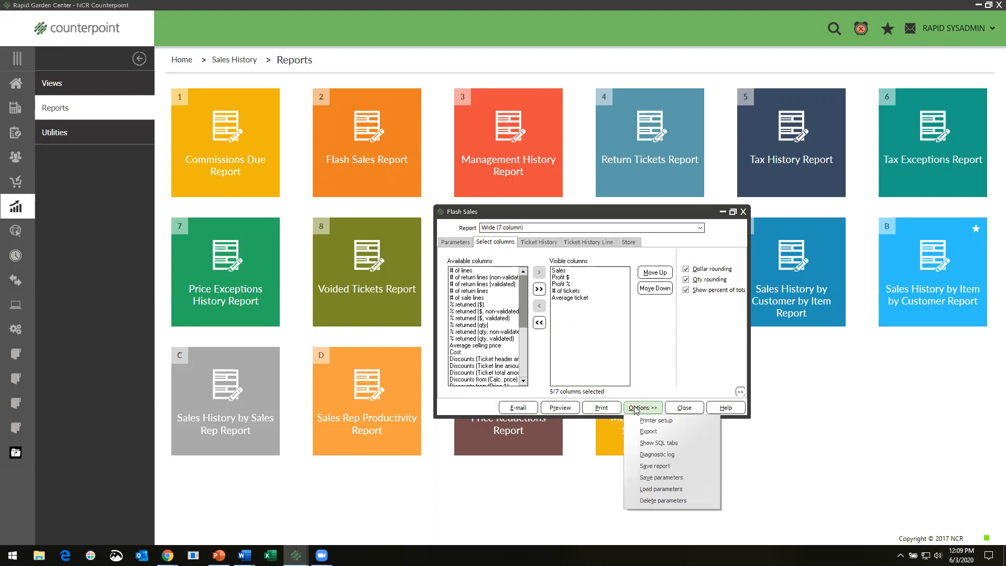
{"action": "left_click", "coordinate": [656, 478]}
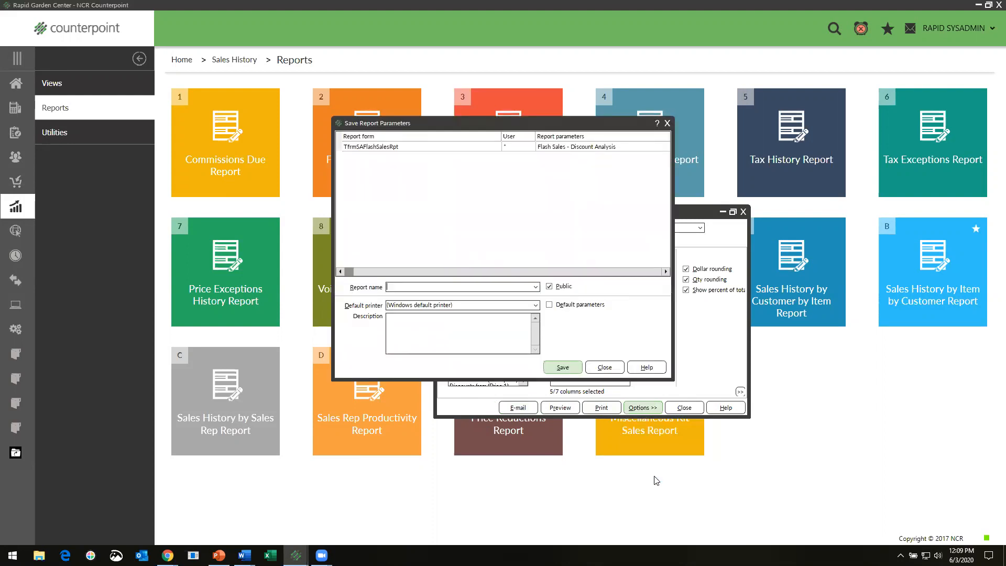
{"action": "type", "text": "demo examplle"}
{"action": "left_click", "coordinate": [563, 369]}
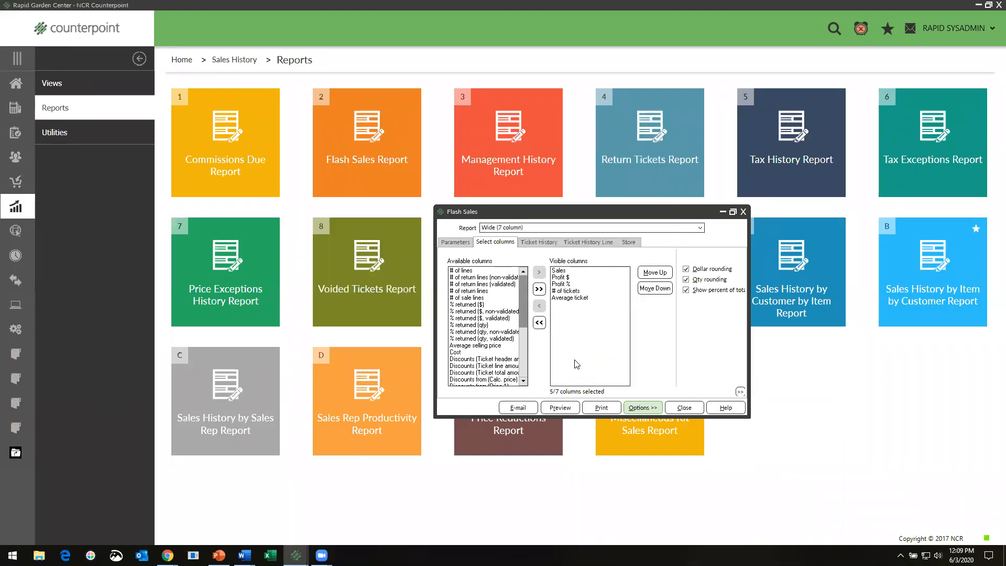
Step: Load the saved "demo examplle" parameters into the Flash Sales report and reposition its window
{"action": "left_click", "coordinate": [642, 409]}
{"action": "left_click", "coordinate": [659, 489]}
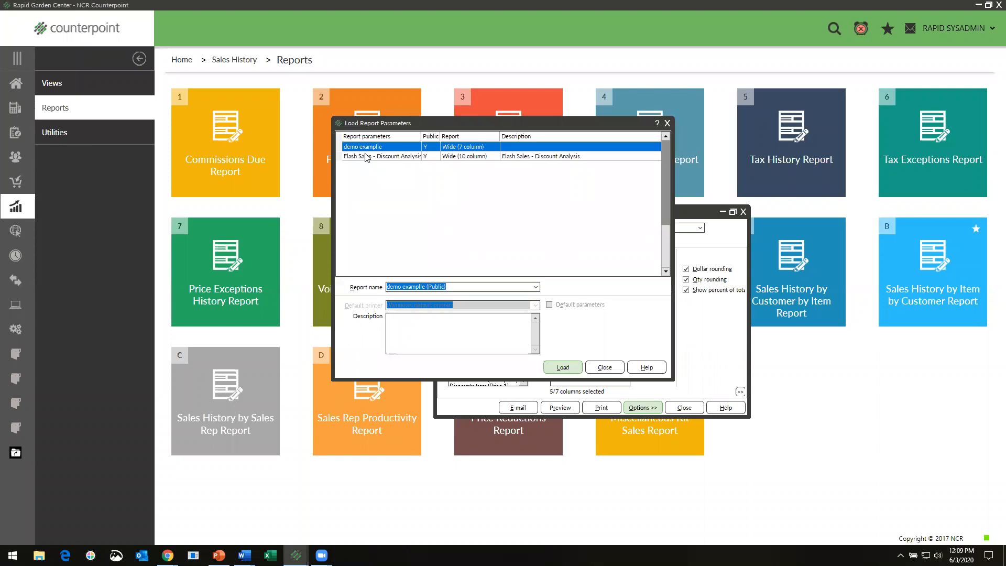
{"action": "left_click", "coordinate": [364, 147]}
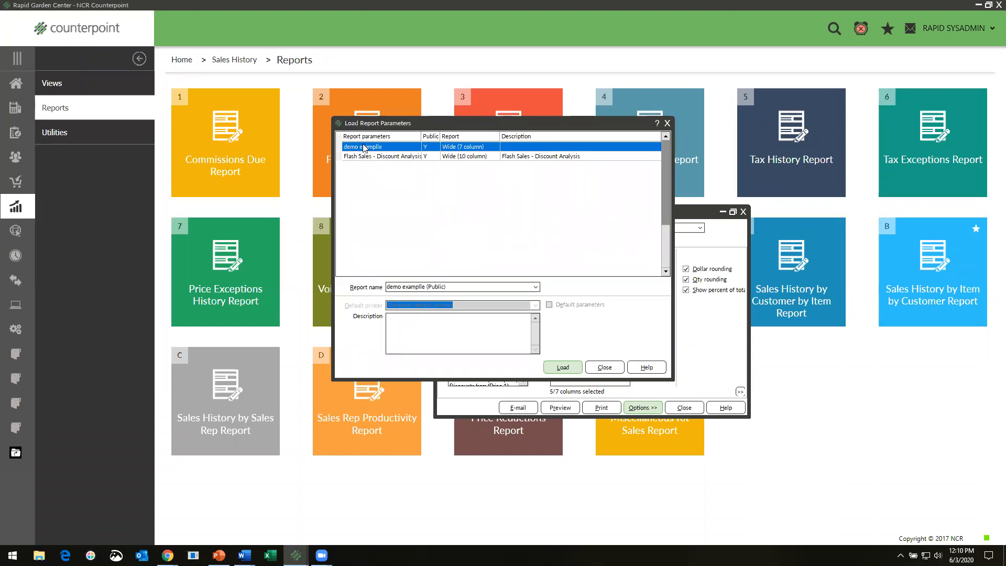
{"action": "left_click", "coordinate": [563, 369]}
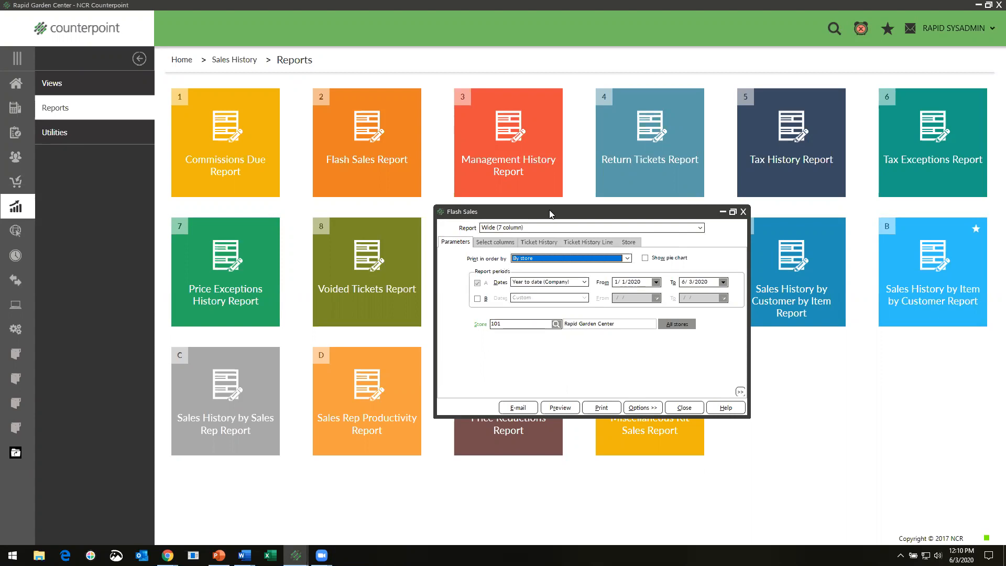
{"action": "left_click_drag", "start_coordinate": [550, 214], "coordinate": [502, 170]}
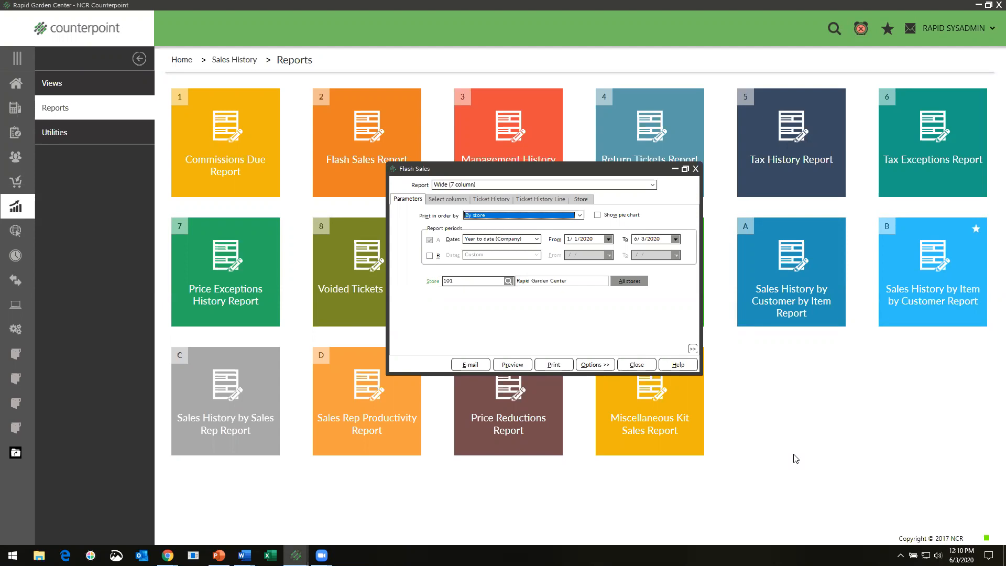
Step: Examine the preset date ranges offered for report period A
{"action": "left_click", "coordinate": [537, 240]}
{"action": "scroll", "coordinate": [503, 262], "scroll_direction": "up", "scroll_amount": 5}
{"action": "scroll", "coordinate": [473, 255], "scroll_direction": "up", "scroll_amount": 3}
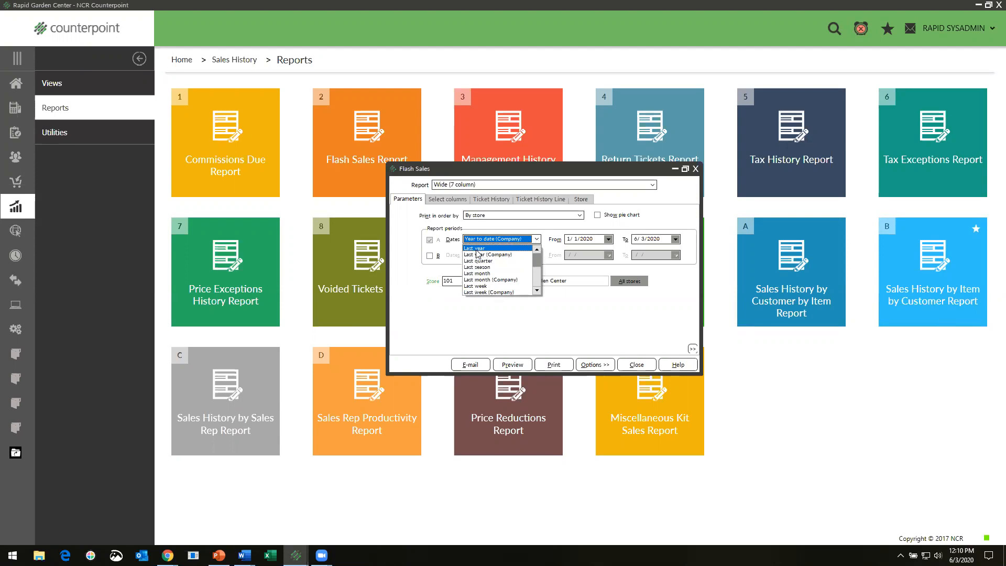
{"action": "left_click", "coordinate": [623, 336]}
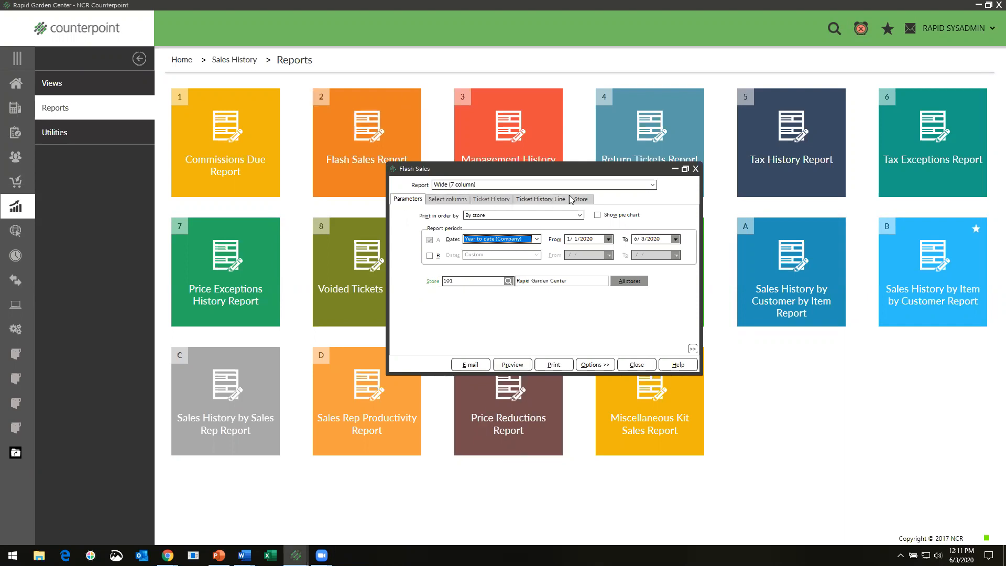
Step: Look through the column, ticket history, ticket line and store settings, and return to the main report parameters
{"action": "left_click", "coordinate": [452, 202]}
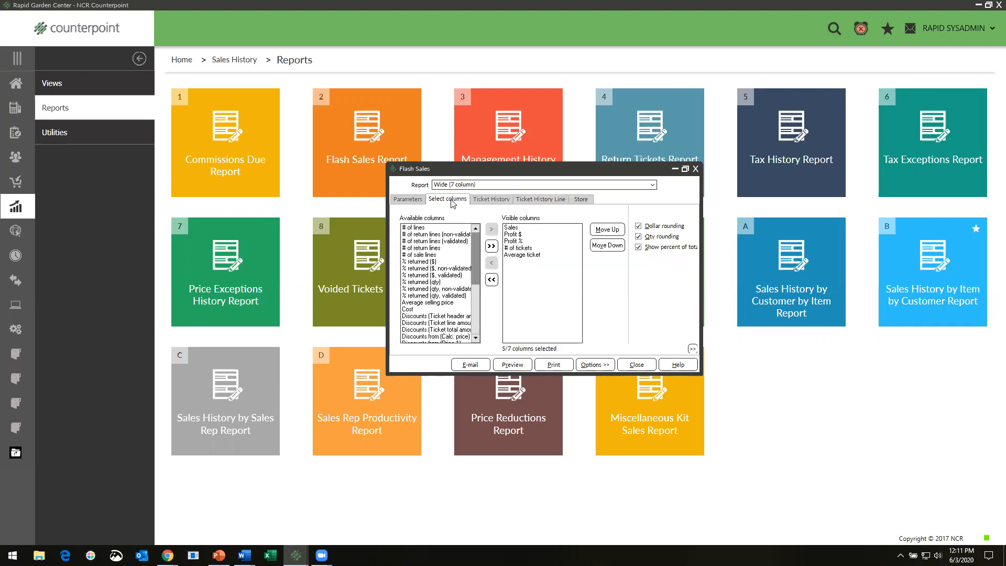
{"action": "left_click", "coordinate": [494, 202]}
{"action": "left_click", "coordinate": [538, 201]}
{"action": "left_click", "coordinate": [581, 201]}
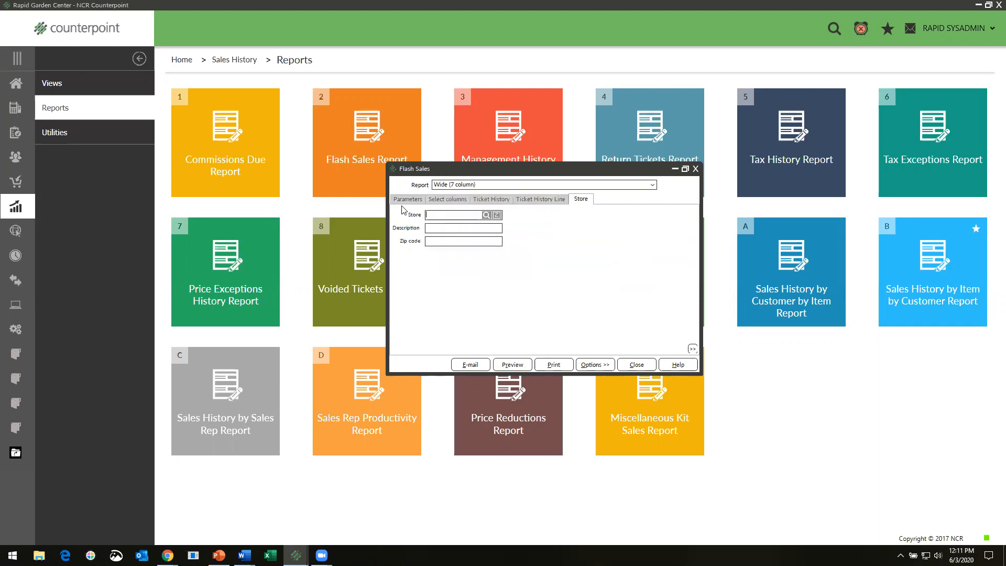
{"action": "left_click", "coordinate": [408, 200]}
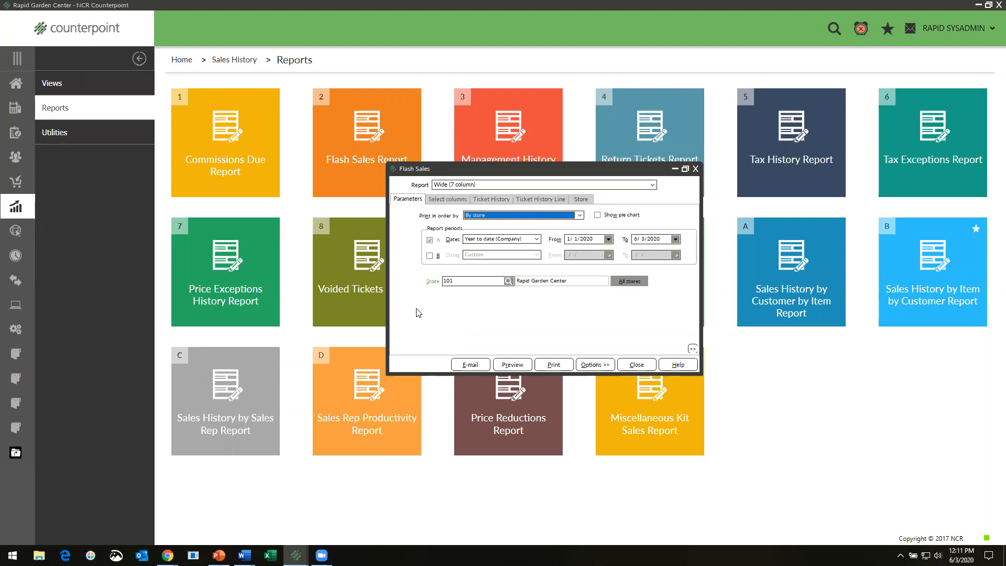
Step: Examine the sort orders available for printing the Flash Sales report
{"action": "left_click", "coordinate": [580, 215]}
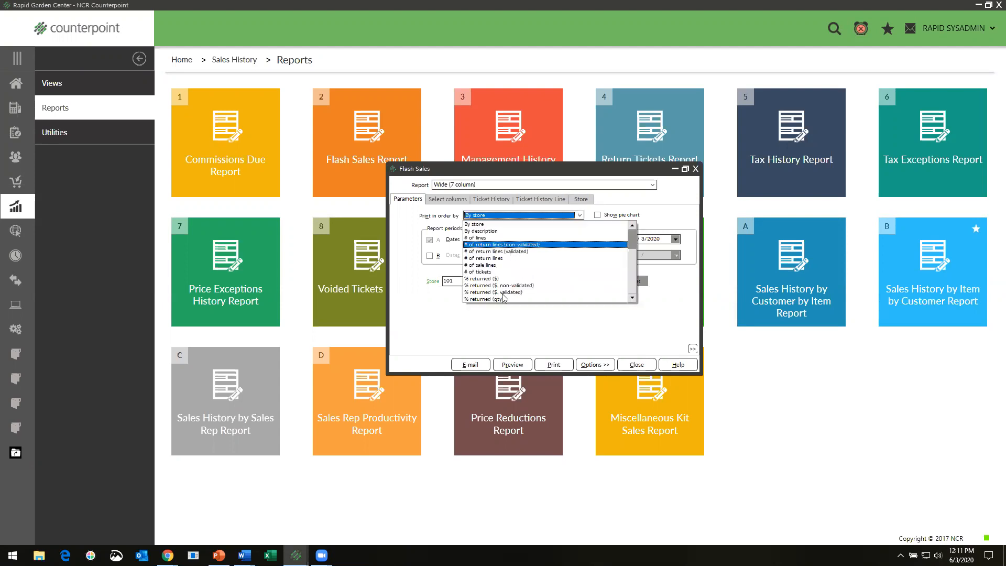
{"action": "left_click", "coordinate": [421, 301]}
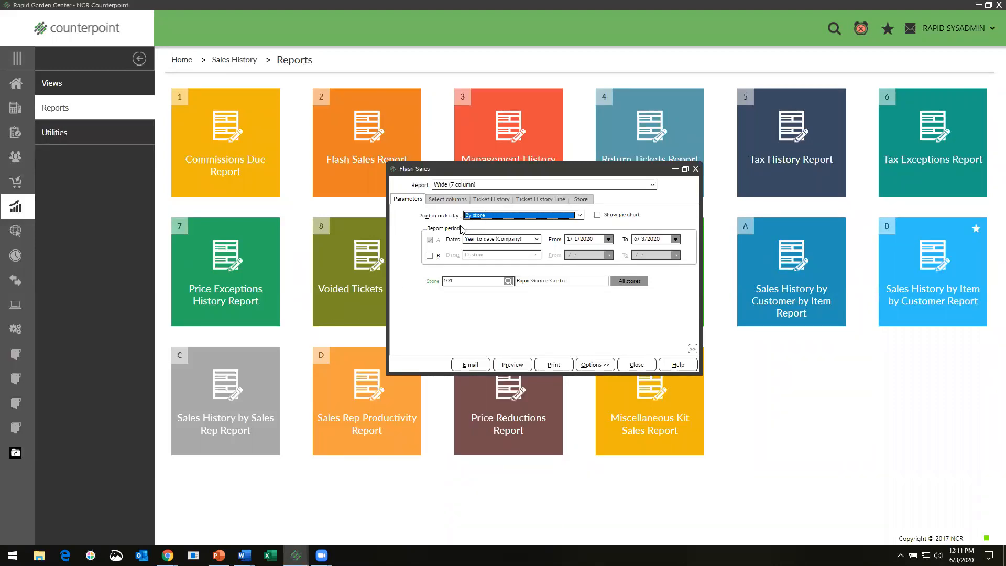
{"action": "left_click", "coordinate": [580, 215]}
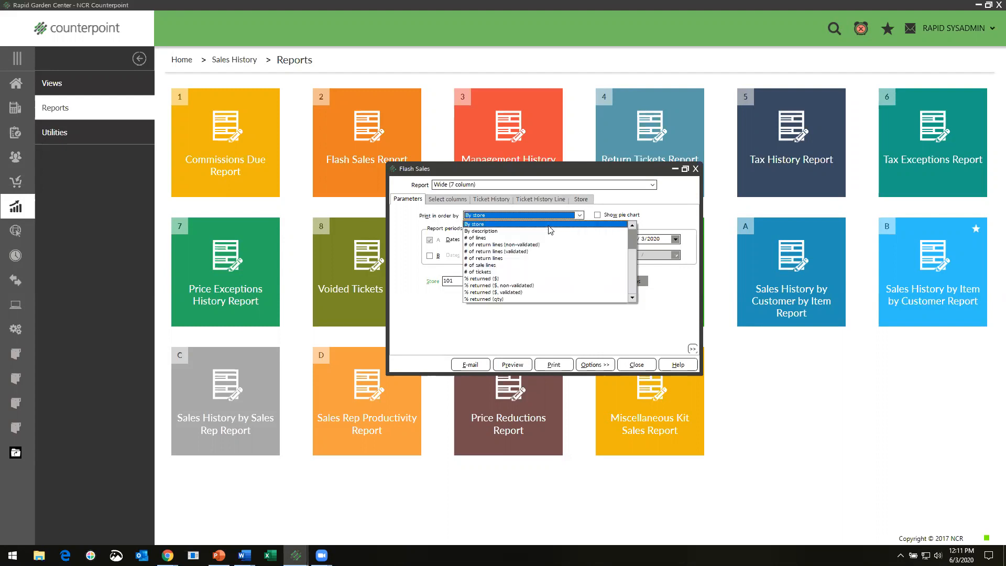
{"action": "scroll", "coordinate": [541, 268], "scroll_direction": "down", "scroll_amount": 1}
{"action": "scroll", "coordinate": [541, 281], "scroll_direction": "down", "scroll_amount": 3}
{"action": "scroll", "coordinate": [542, 280], "scroll_direction": "down", "scroll_amount": 1}
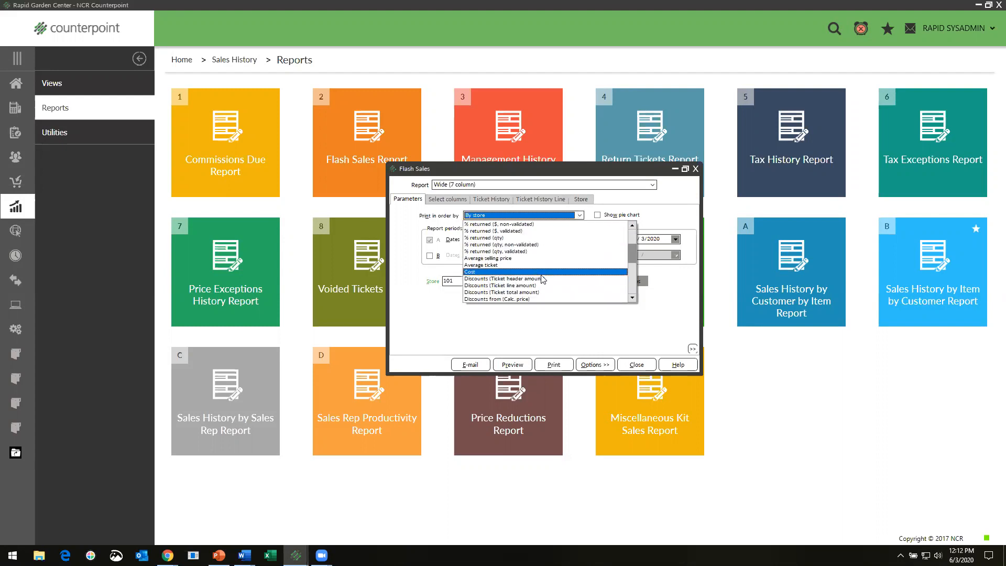
{"action": "left_click", "coordinate": [514, 335]}
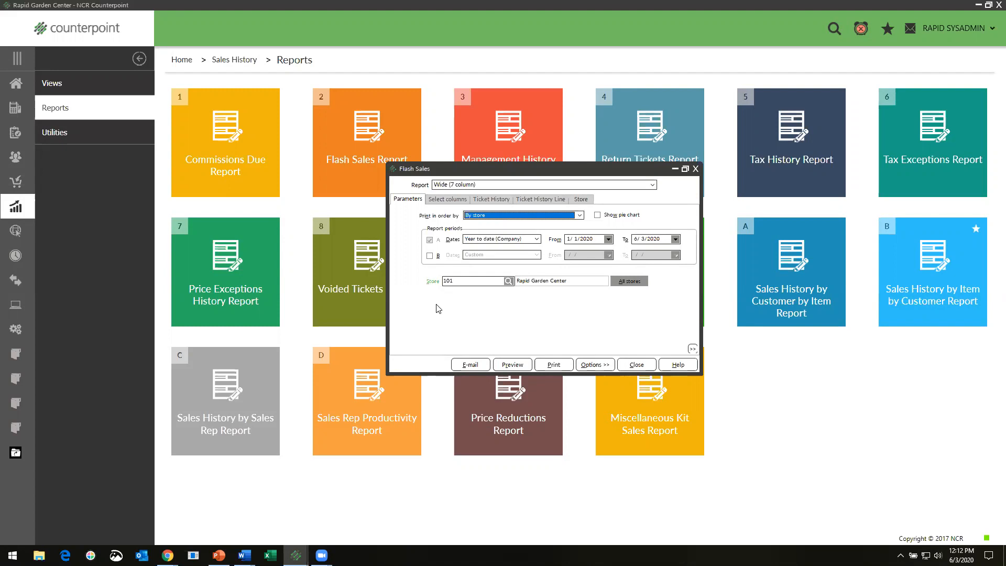
Step: View the Ticket History filters, customize the Ticket History Line filter, and add a new condition to it
{"action": "left_click", "coordinate": [487, 200]}
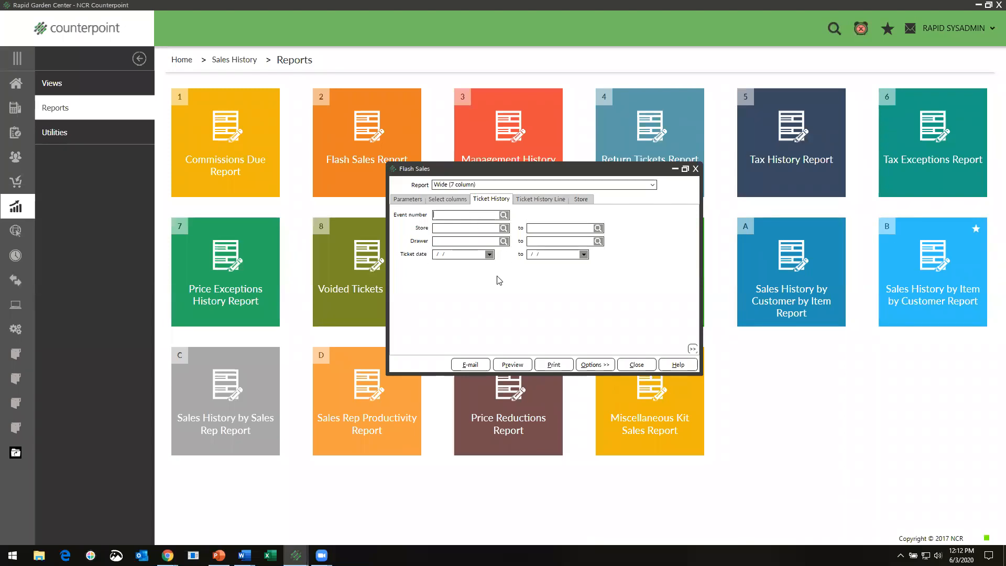
{"action": "left_click", "coordinate": [547, 199]}
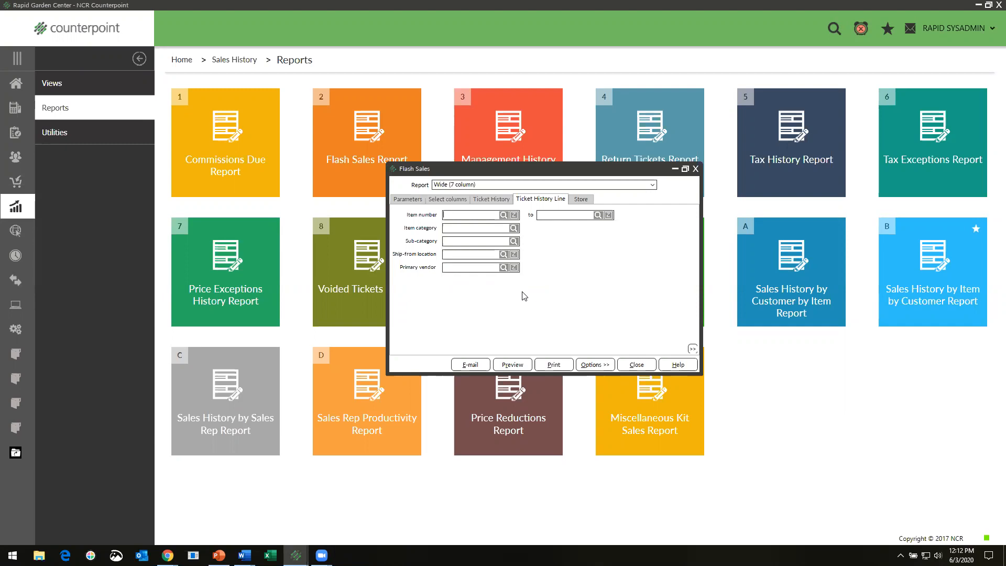
{"action": "right_click", "coordinate": [479, 293]}
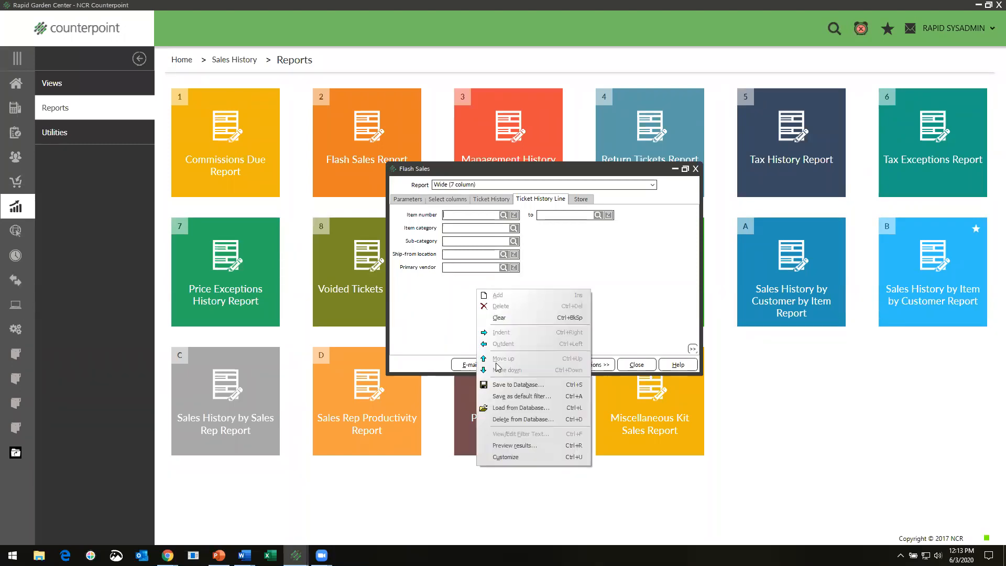
{"action": "left_click", "coordinate": [504, 457]}
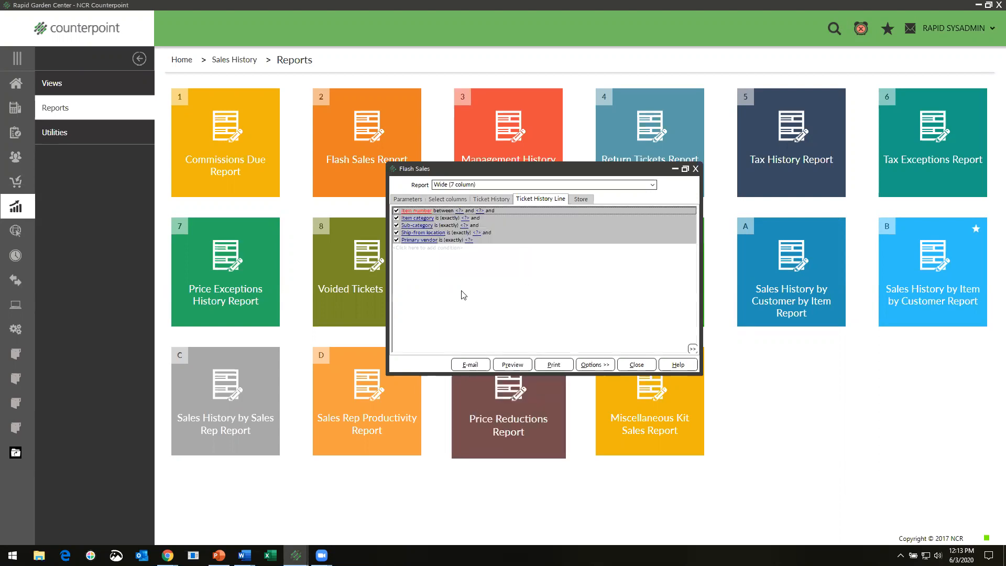
{"action": "left_click", "coordinate": [413, 248]}
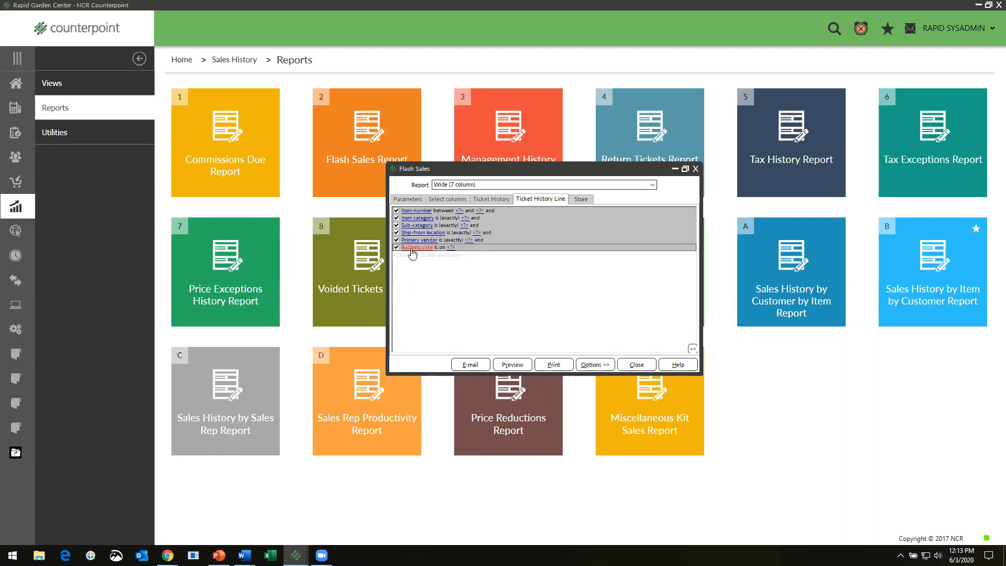
Step: Browse the available fields for the new Ticket History Line condition and set its field to Amount paid with points
{"action": "left_click", "coordinate": [412, 249]}
{"action": "scroll", "coordinate": [435, 295], "scroll_direction": "down", "scroll_amount": 10}
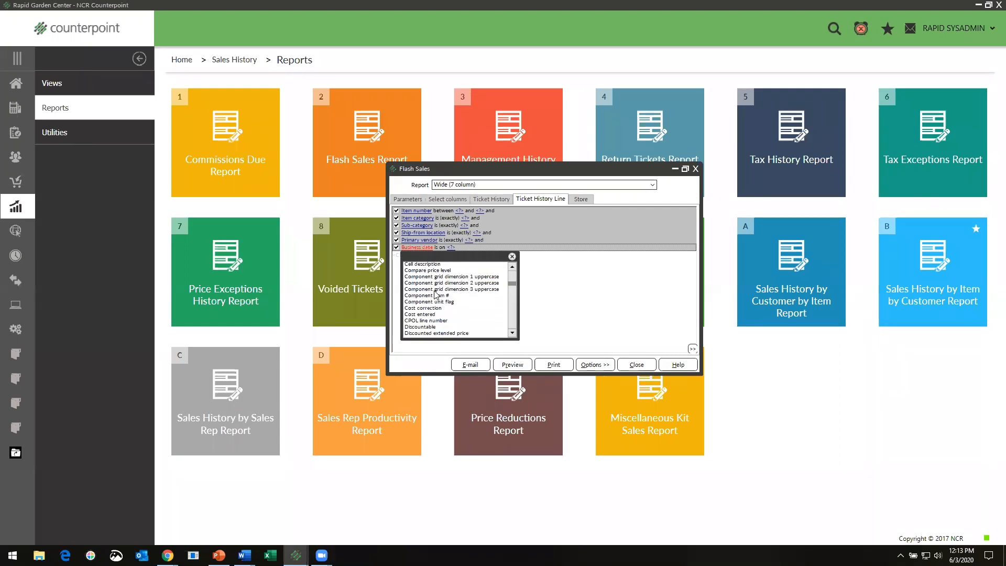
{"action": "scroll", "coordinate": [435, 295], "scroll_direction": "down", "scroll_amount": 10}
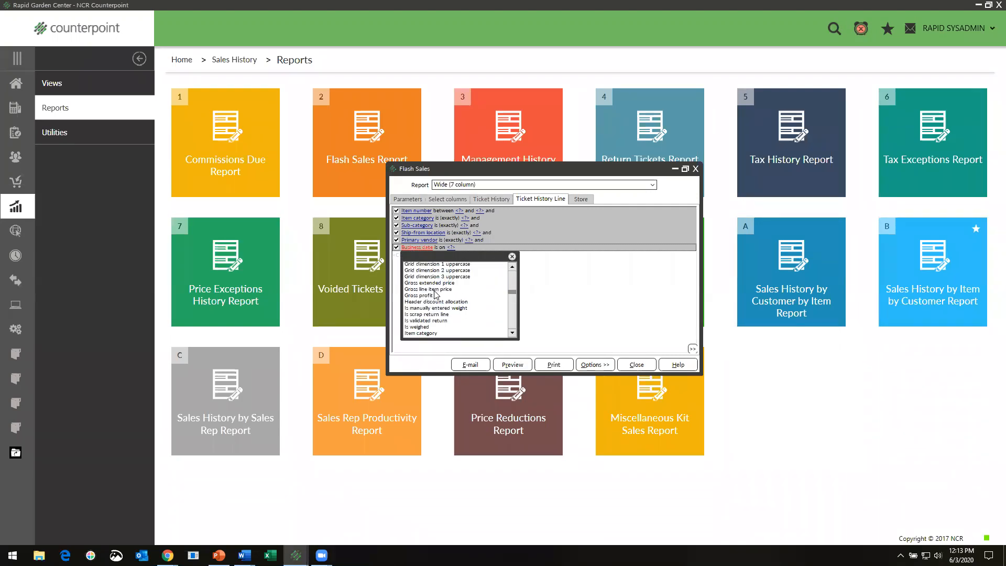
{"action": "scroll", "coordinate": [435, 295], "scroll_direction": "down", "scroll_amount": 10}
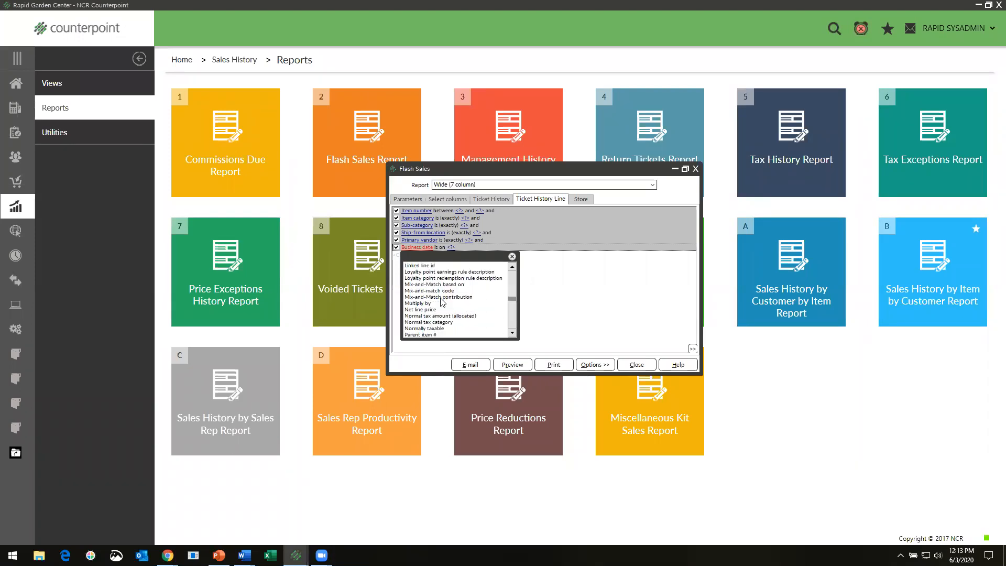
{"action": "scroll", "coordinate": [441, 302], "scroll_direction": "down", "scroll_amount": 10}
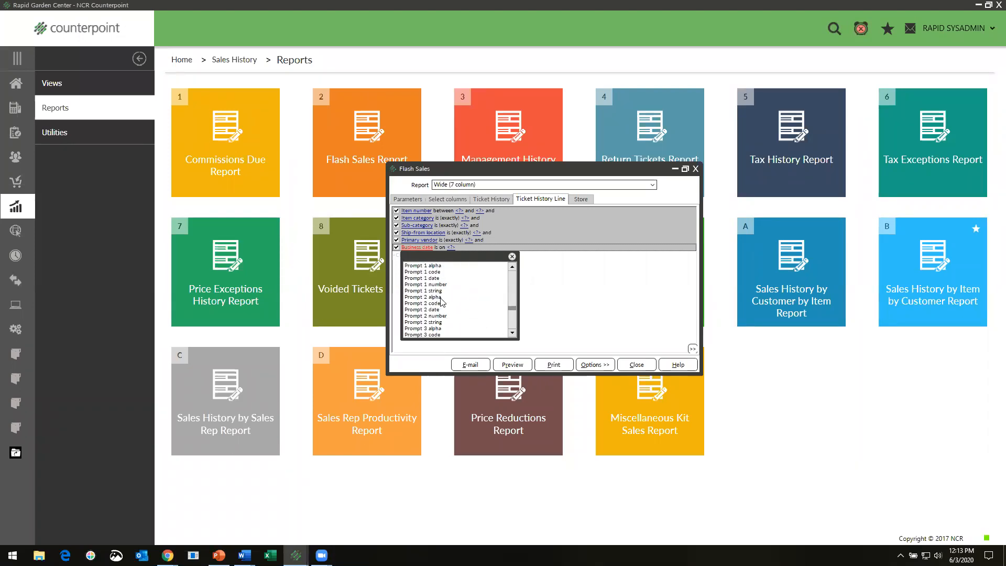
{"action": "left_click_drag", "start_coordinate": [512, 313], "coordinate": [502, 270]}
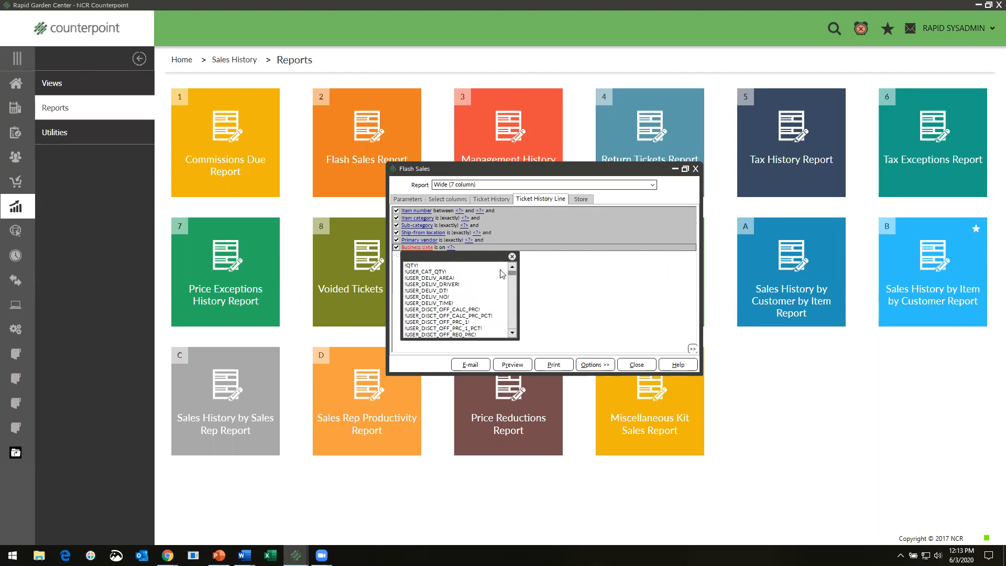
{"action": "scroll", "coordinate": [440, 284], "scroll_direction": "down", "scroll_amount": 2}
{"action": "scroll", "coordinate": [440, 286], "scroll_direction": "down", "scroll_amount": 8}
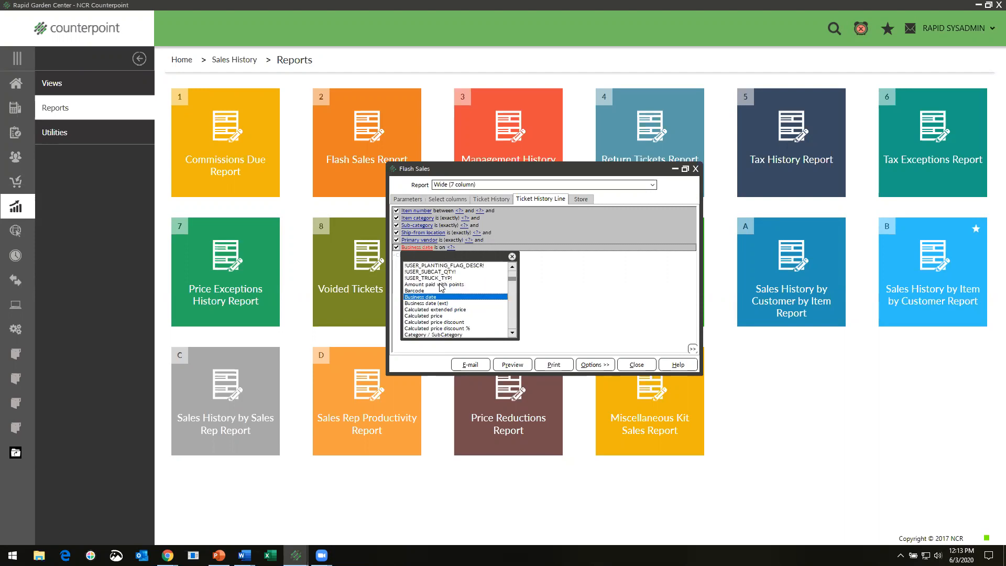
{"action": "scroll", "coordinate": [441, 294], "scroll_direction": "down", "scroll_amount": 2}
{"action": "scroll", "coordinate": [441, 294], "scroll_direction": "up", "scroll_amount": 2}
{"action": "left_click", "coordinate": [415, 266]}
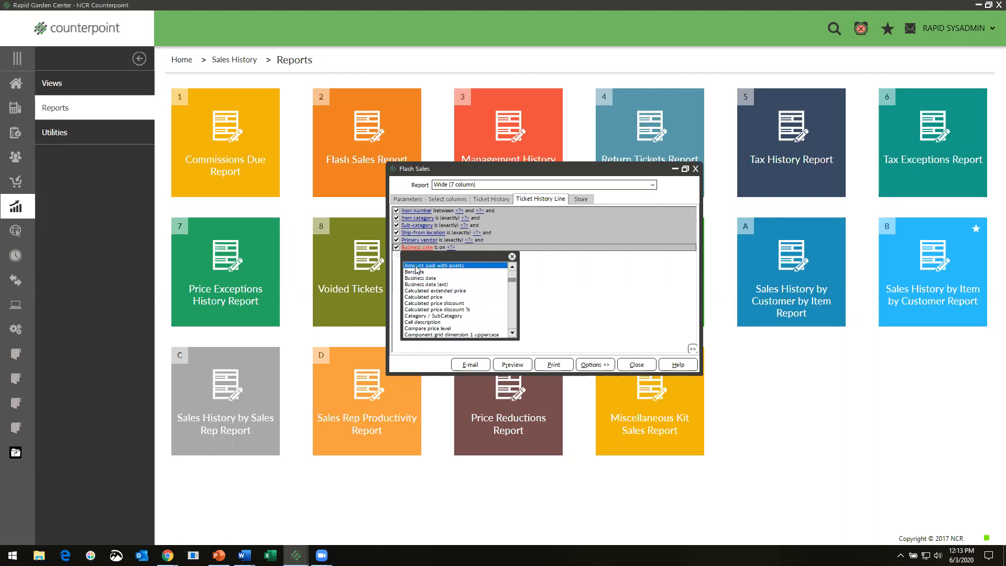
{"action": "left_click", "coordinate": [416, 268]}
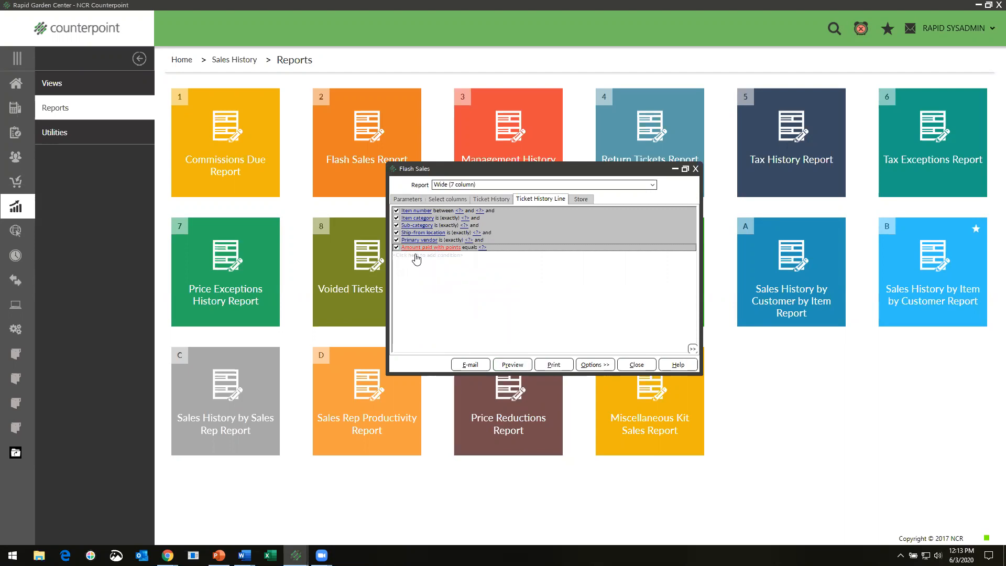
Step: Set the comparison of the Amount paid with points condition to is not empty
{"action": "left_click", "coordinate": [470, 247]}
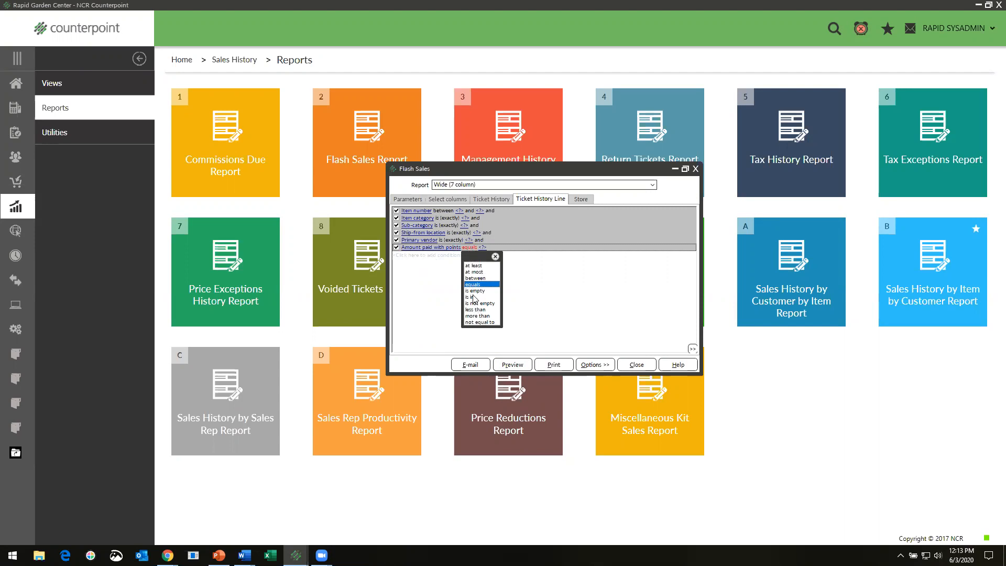
{"action": "left_click", "coordinate": [473, 292]}
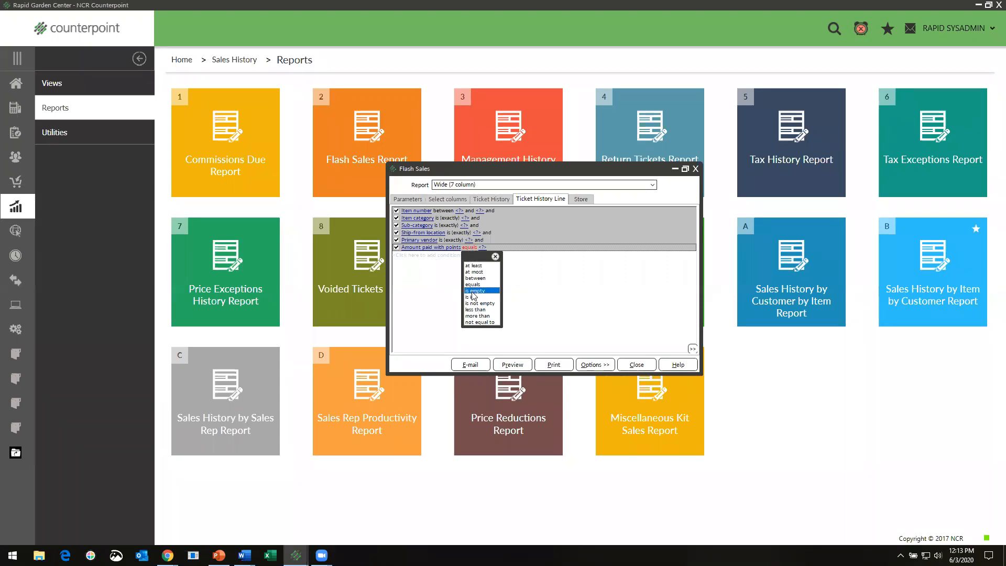
{"action": "left_click", "coordinate": [472, 250]}
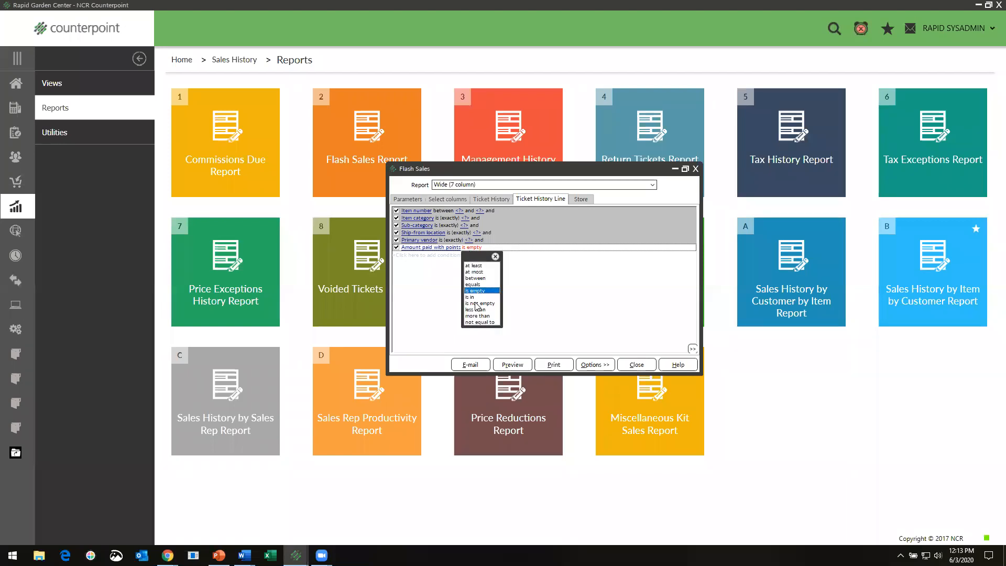
{"action": "left_click", "coordinate": [477, 305]}
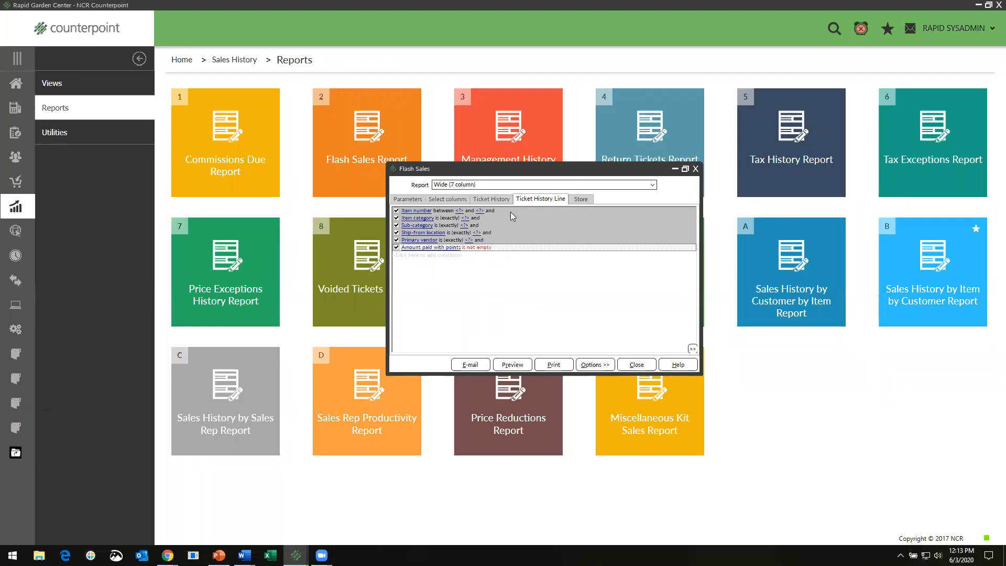
Step: Preview the Flash Sales report with the new condition, close the preview, and simplify the Ticket History Line filter
{"action": "left_click", "coordinate": [512, 364]}
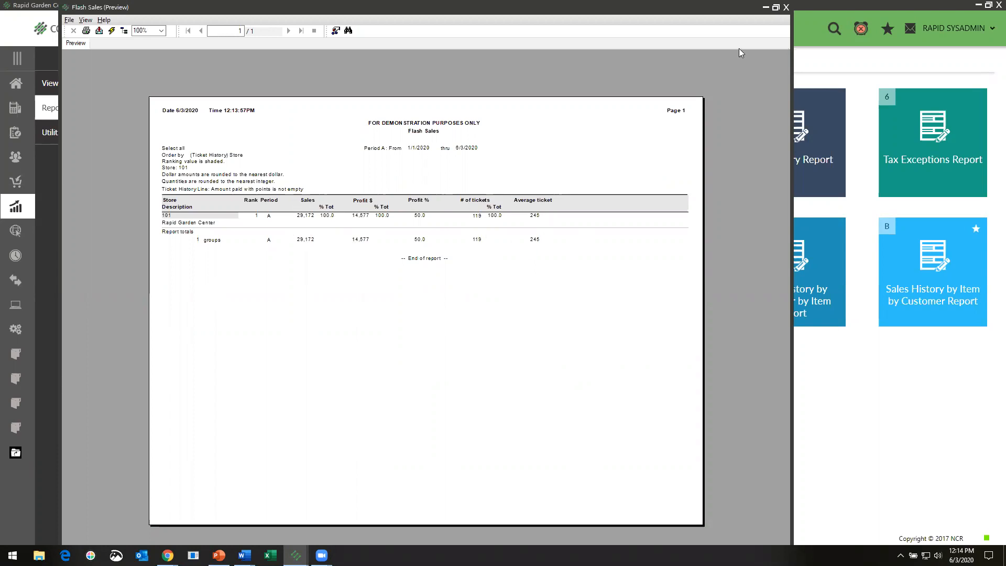
{"action": "left_click", "coordinate": [786, 7]}
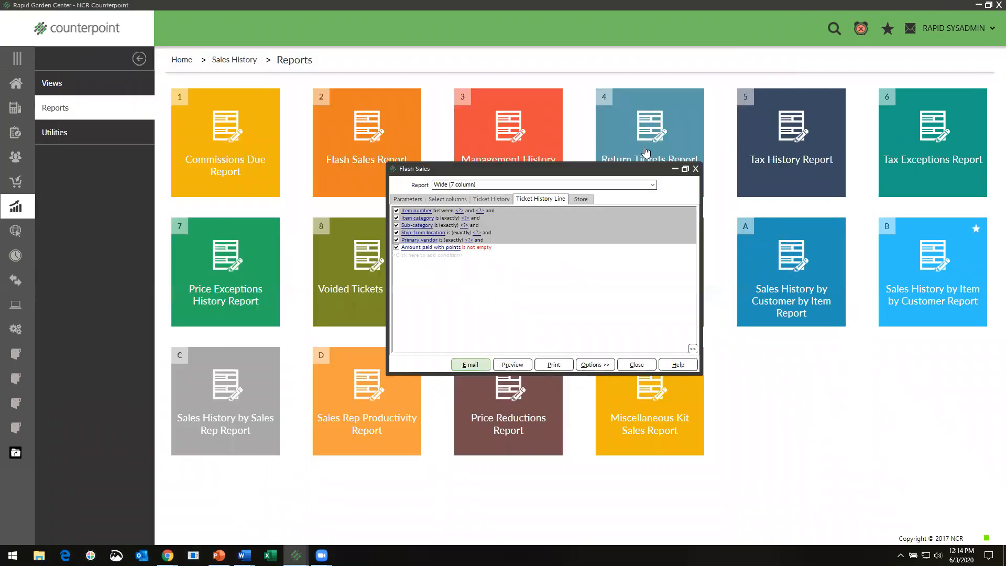
{"action": "right_click", "coordinate": [467, 269]}
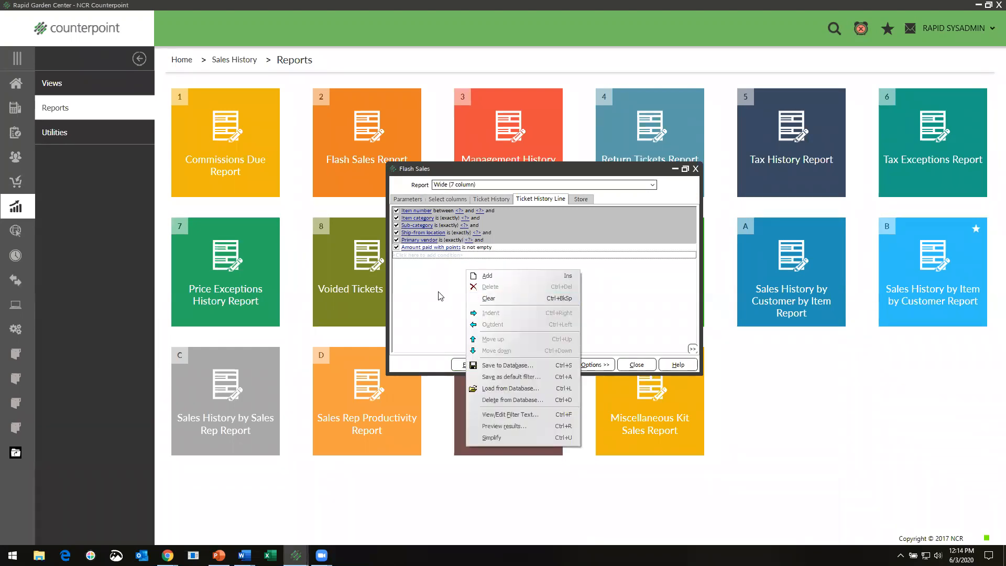
{"action": "left_click", "coordinate": [487, 437]}
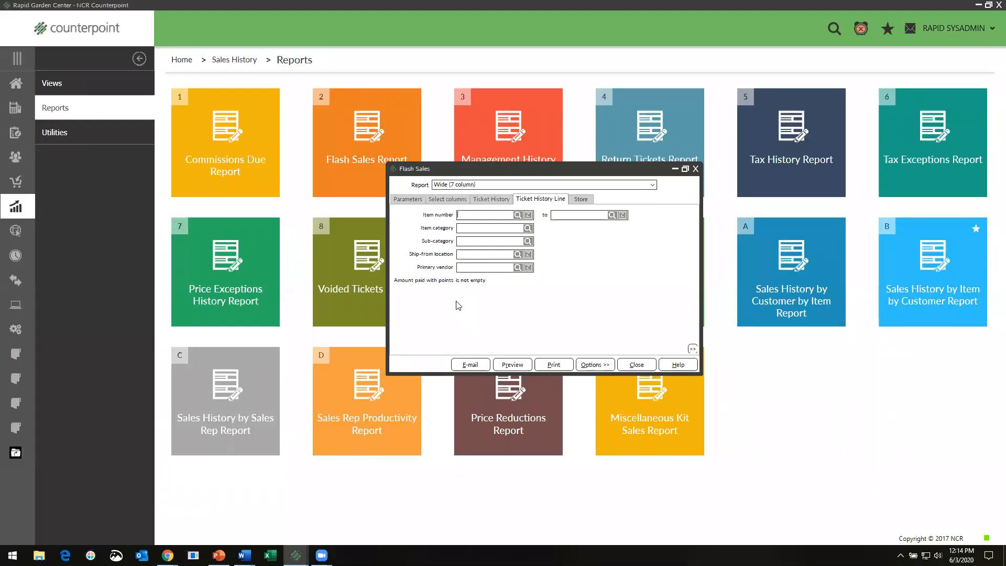
Step: Review the store, ticket history and column settings, and return to the main report parameters
{"action": "left_click", "coordinate": [582, 200]}
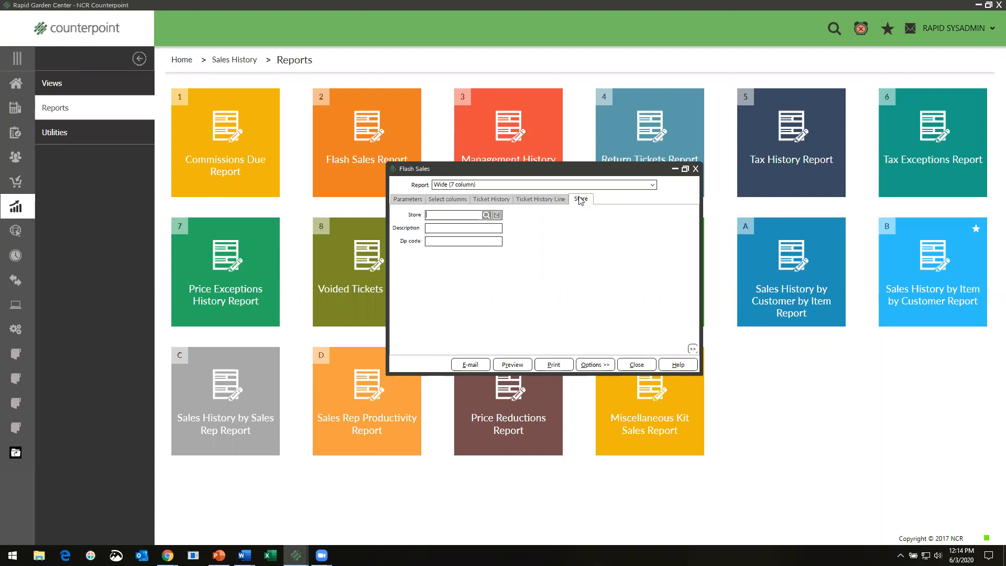
{"action": "left_click", "coordinate": [497, 202]}
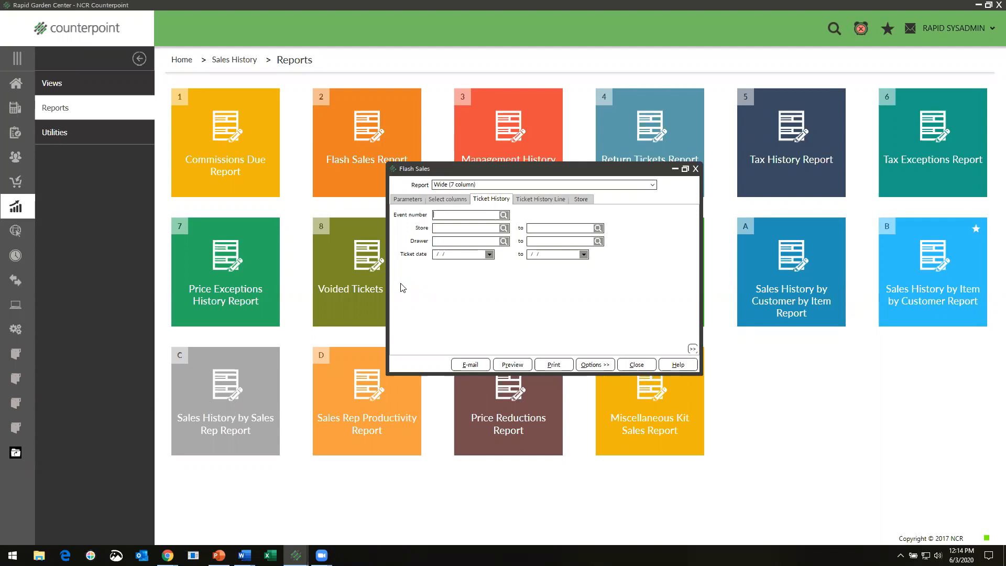
{"action": "left_click", "coordinate": [447, 199]}
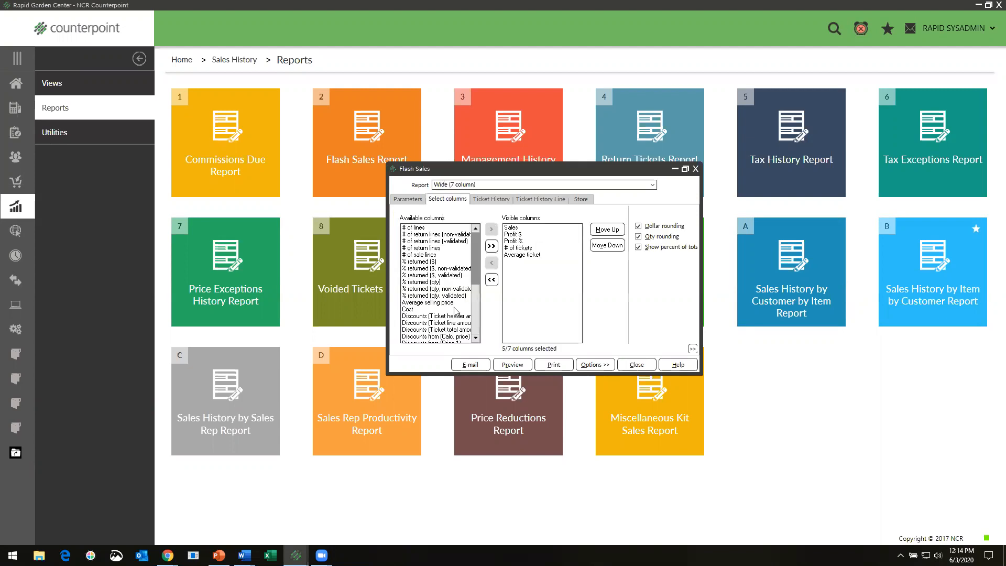
{"action": "left_click", "coordinate": [408, 199]}
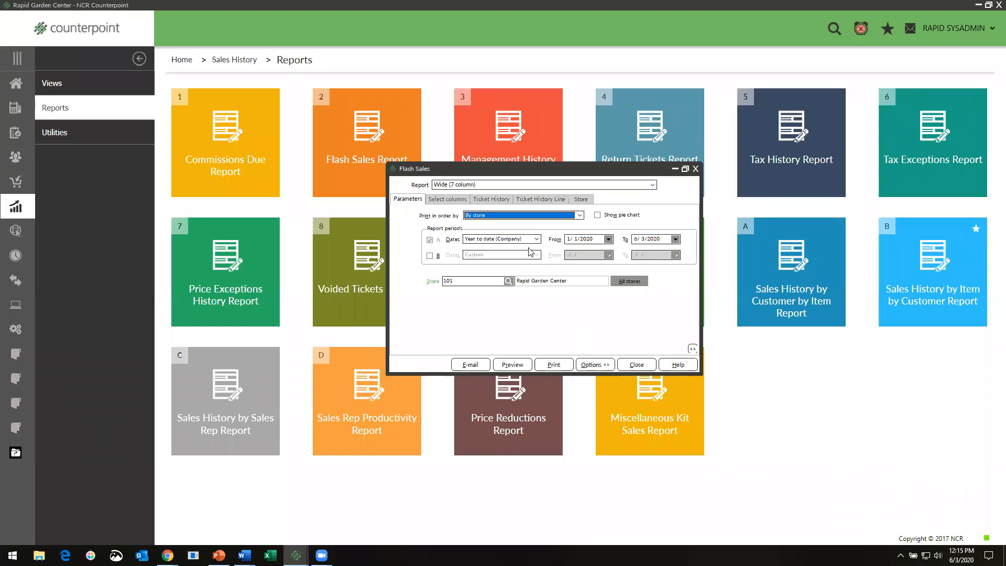
Step: Look through the available report columns and add Cost to the visible columns
{"action": "left_click", "coordinate": [447, 202]}
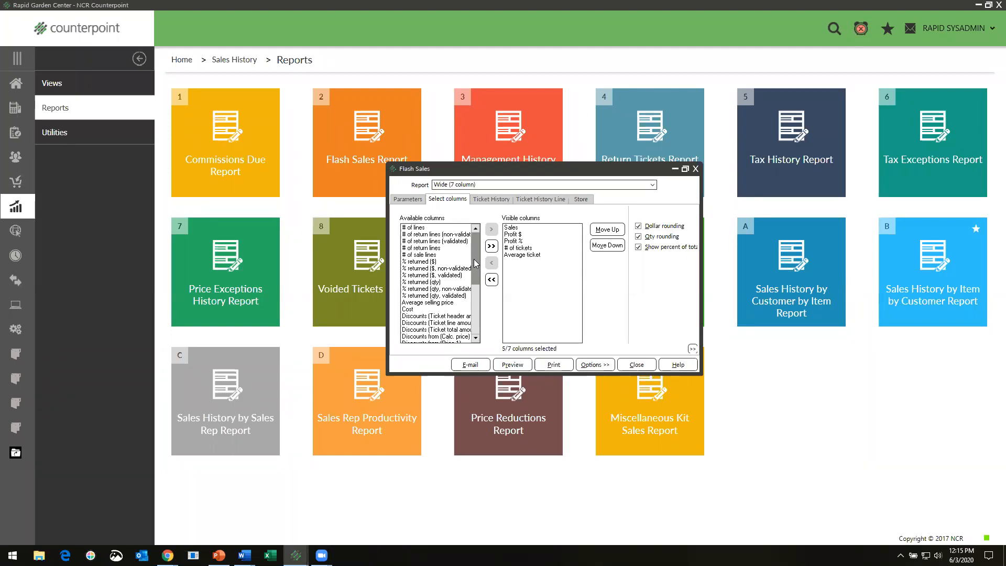
{"action": "left_click_drag", "start_coordinate": [477, 262], "coordinate": [481, 317]}
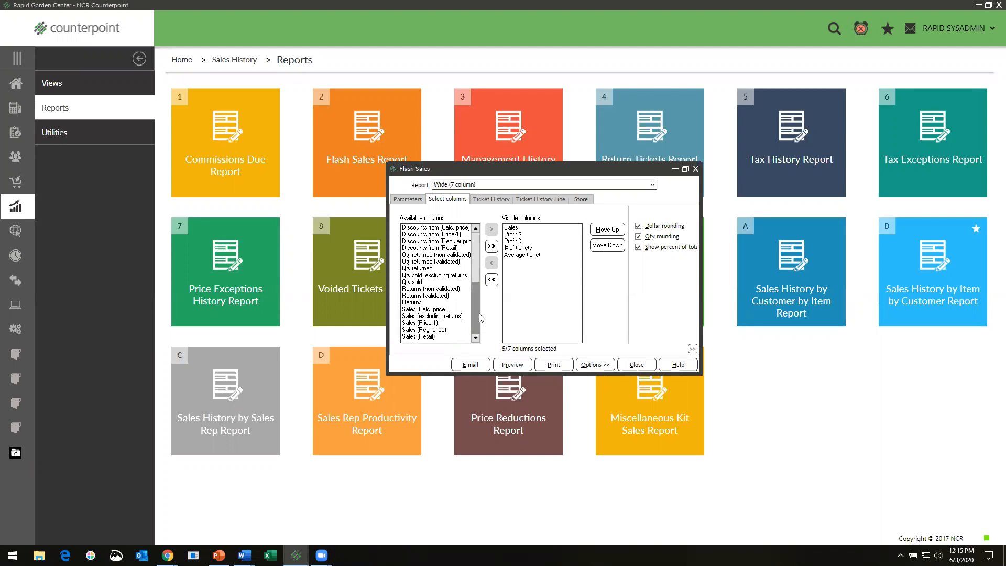
{"action": "left_click_drag", "start_coordinate": [477, 322], "coordinate": [476, 258]}
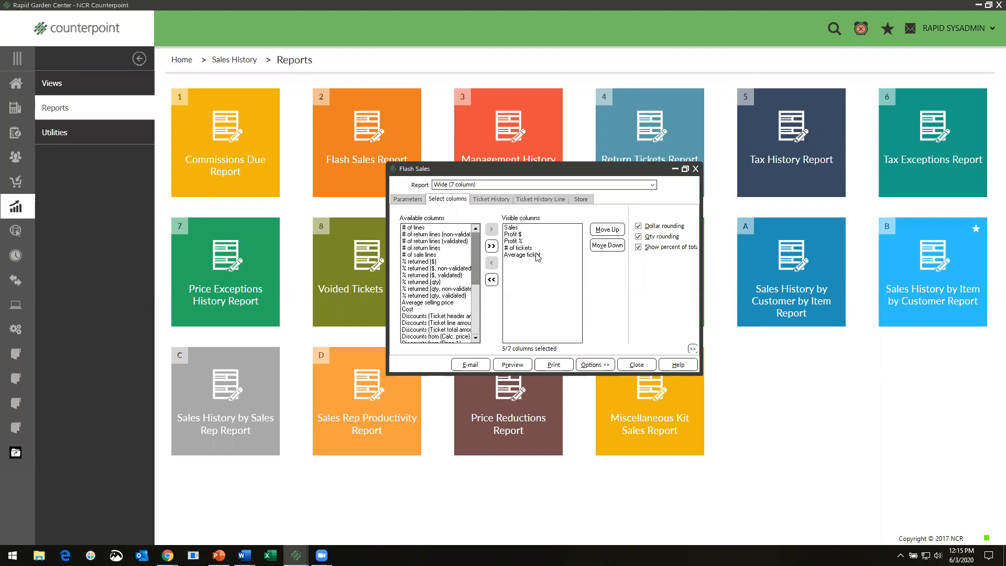
{"action": "left_click", "coordinate": [408, 310]}
{"action": "left_click", "coordinate": [488, 230]}
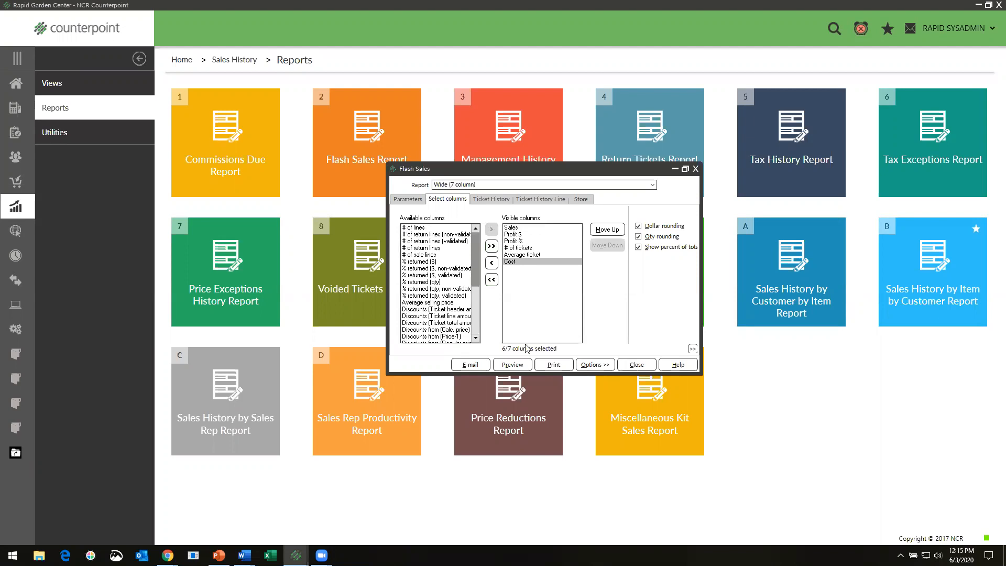
Step: Preview the report with the Cost column, close the preview, and check the available report layouts without changing the current one
{"action": "left_click", "coordinate": [505, 366]}
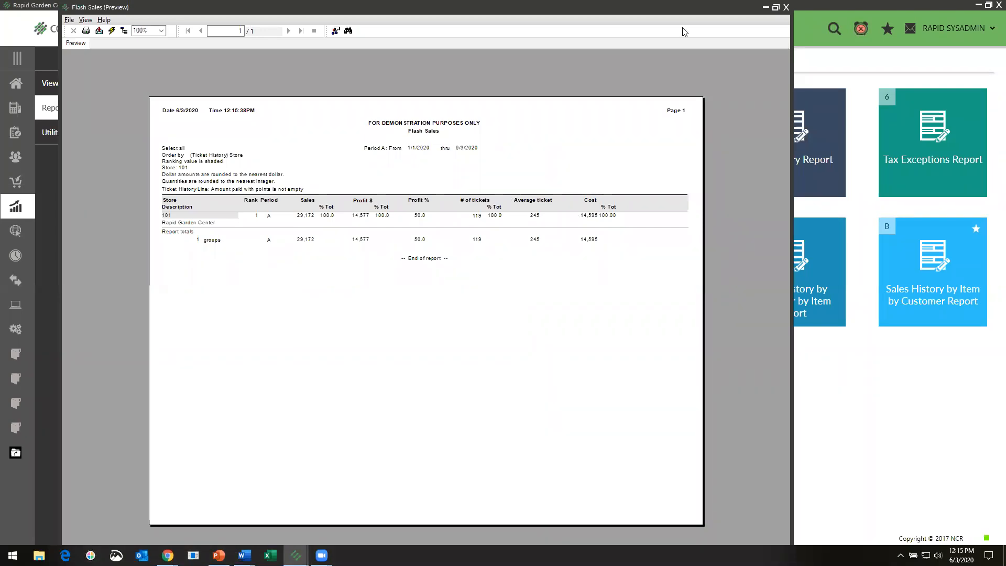
{"action": "key", "text": "Escape"}
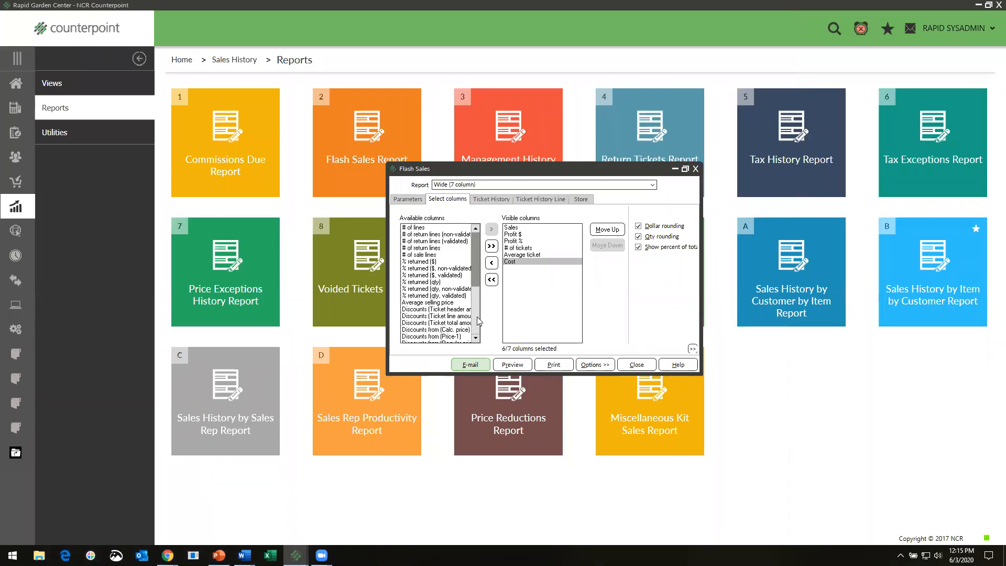
{"action": "left_click", "coordinate": [478, 186]}
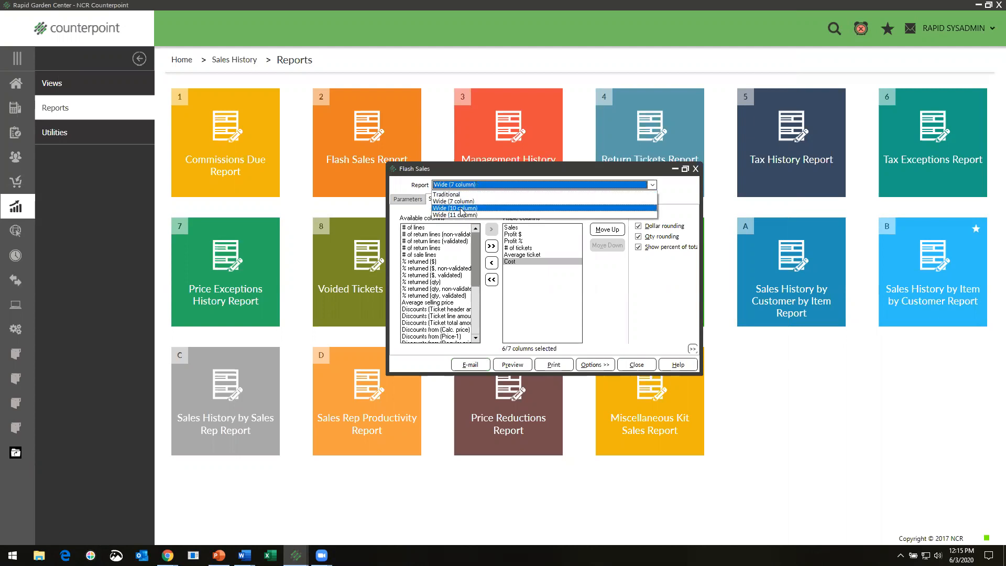
{"action": "left_click", "coordinate": [482, 184]}
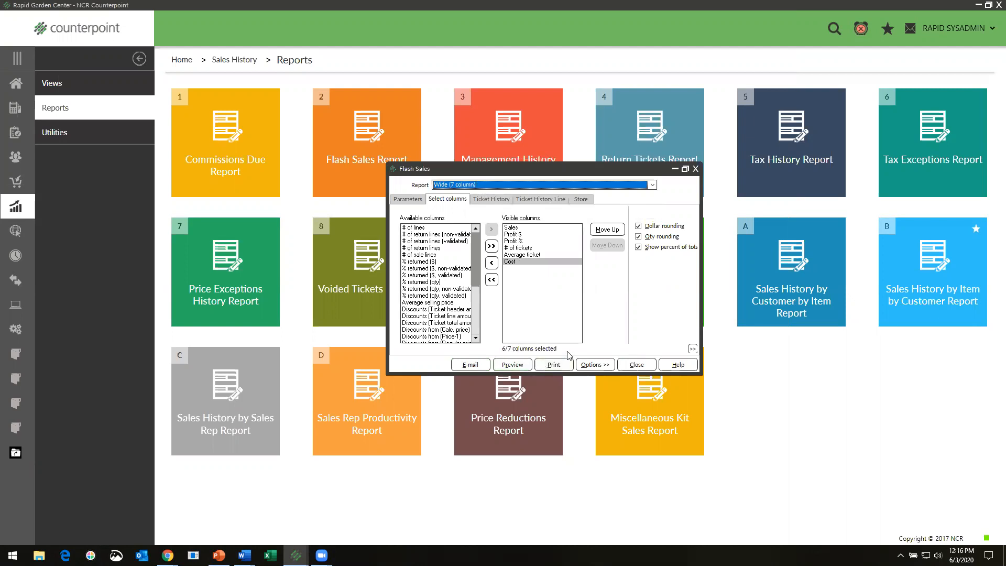
Step: Preview the report, examine the available export formats without exporting, and return to the Ticket History filters
{"action": "left_click", "coordinate": [506, 364]}
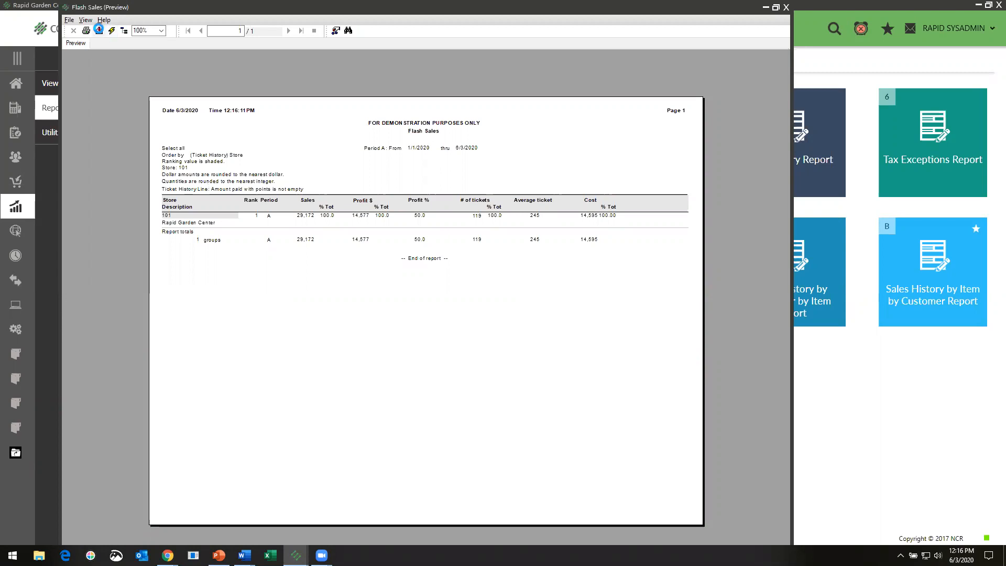
{"action": "left_click", "coordinate": [99, 29]}
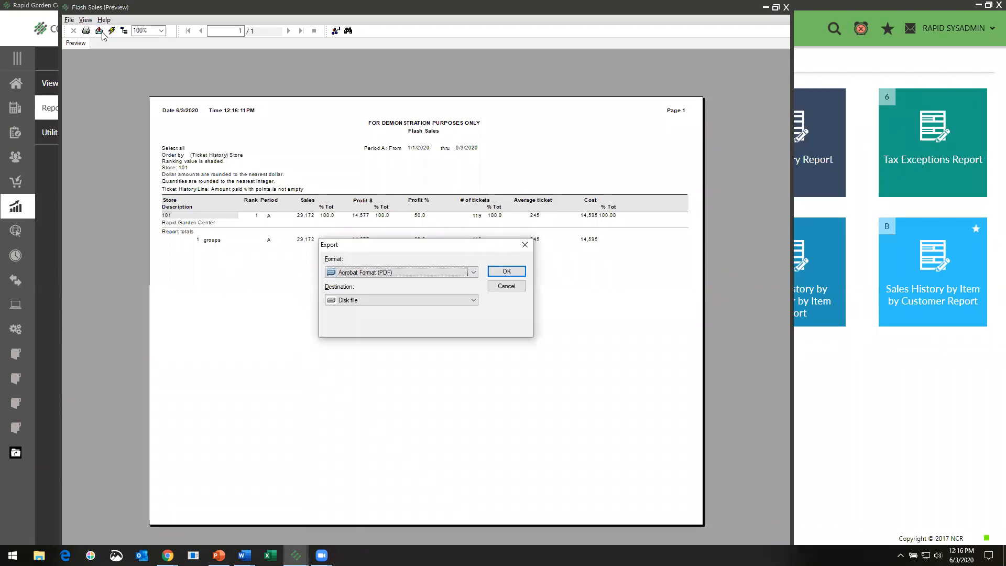
{"action": "left_click", "coordinate": [389, 274]}
{"action": "scroll", "coordinate": [391, 310], "scroll_direction": "down", "scroll_amount": 2}
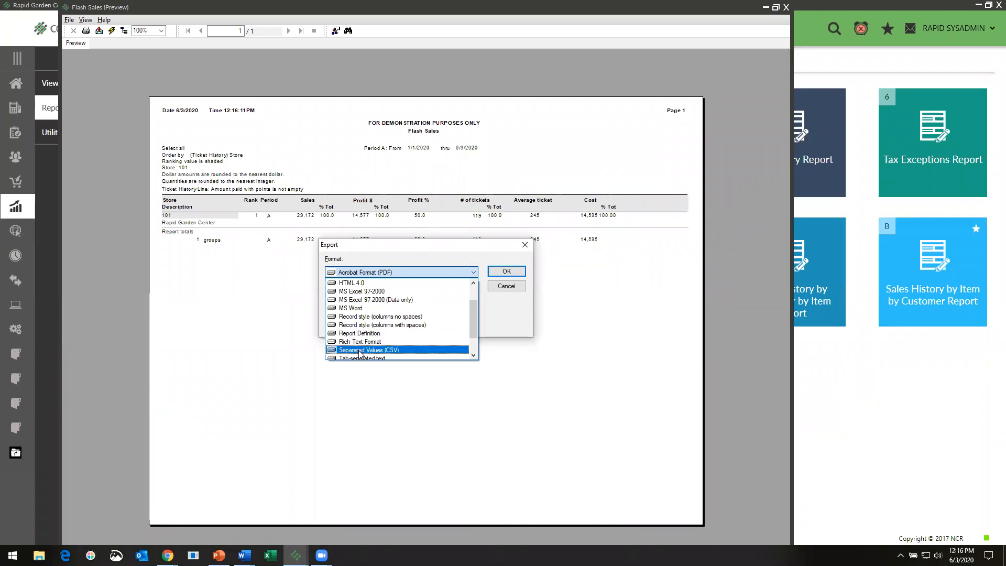
{"action": "scroll", "coordinate": [354, 293], "scroll_direction": "up", "scroll_amount": 1}
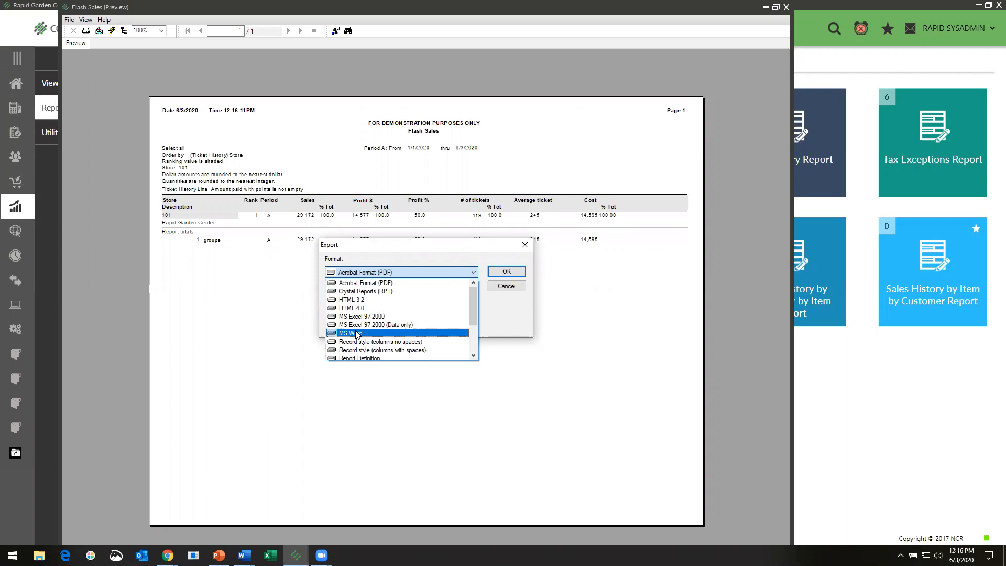
{"action": "left_click", "coordinate": [378, 407]}
{"action": "left_click", "coordinate": [506, 287]}
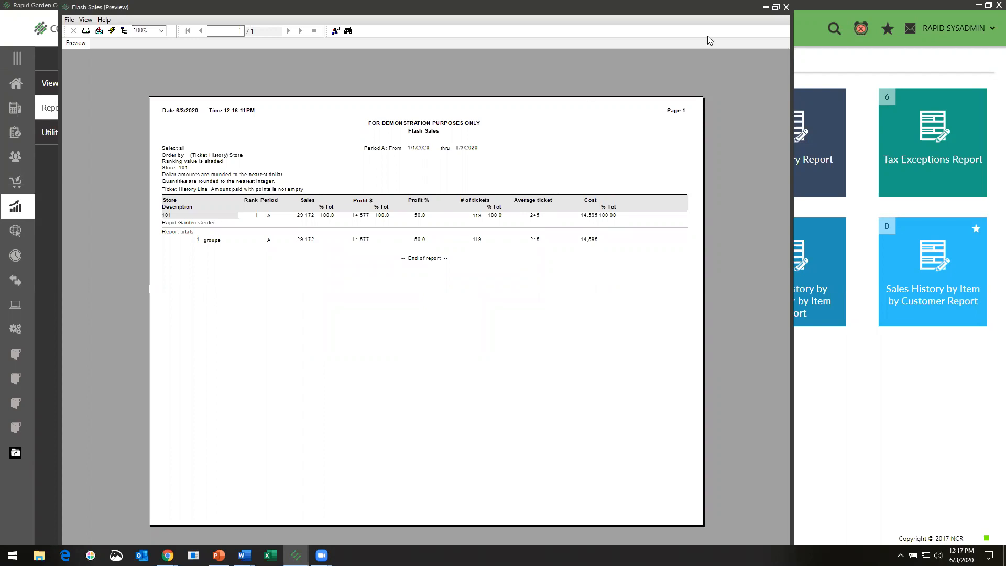
{"action": "left_click", "coordinate": [786, 7]}
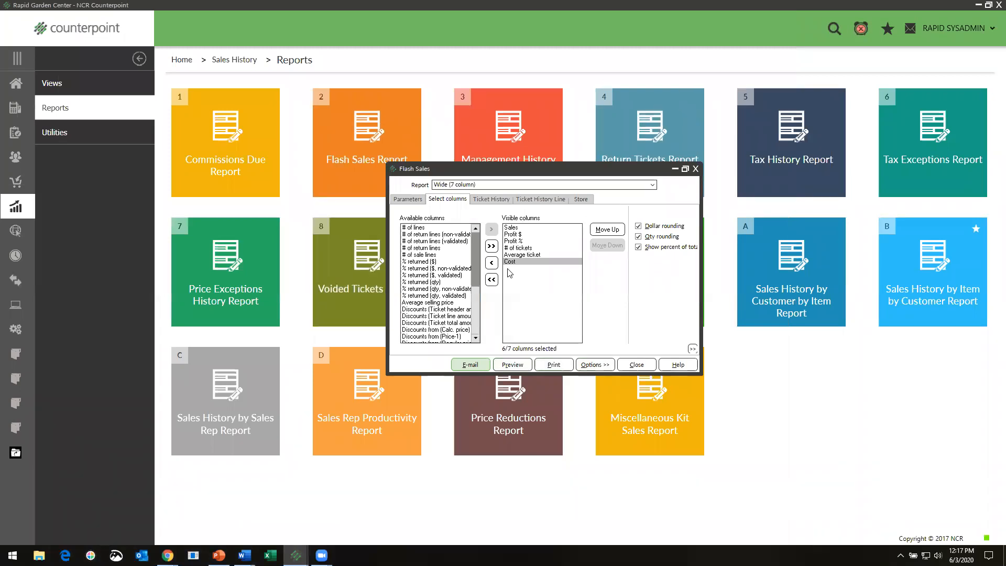
{"action": "left_click", "coordinate": [491, 200]}
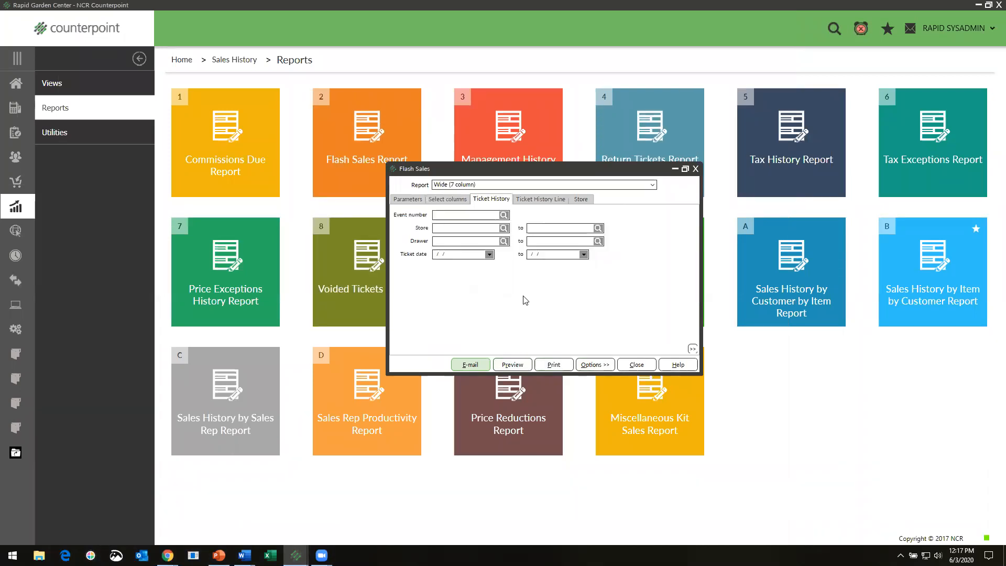
Step: Check the ticket history line filters, overwrite the saved "demo examplle" parameters with the current settings, and close the Flash Sales report
{"action": "left_click", "coordinate": [541, 199]}
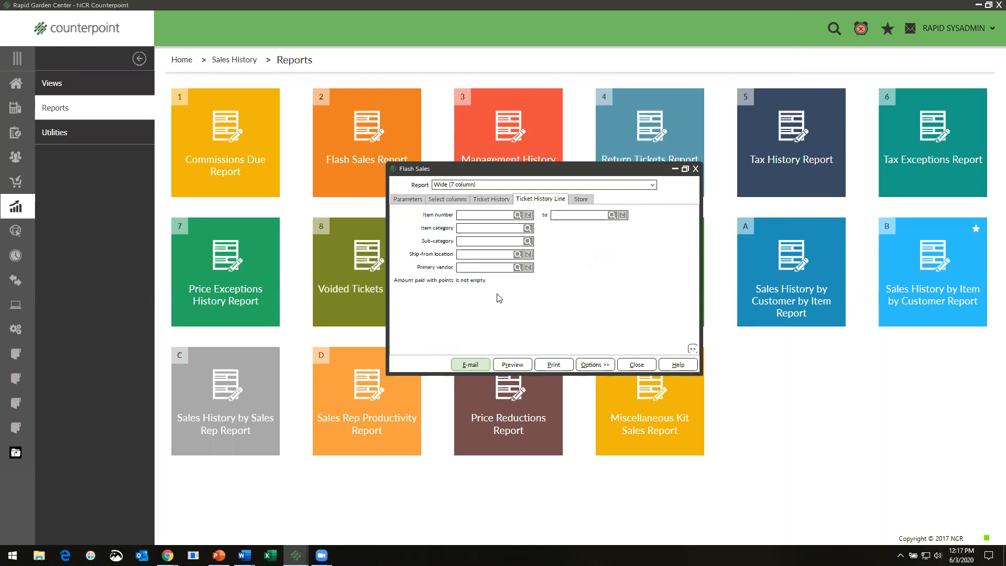
{"action": "left_click", "coordinate": [595, 366]}
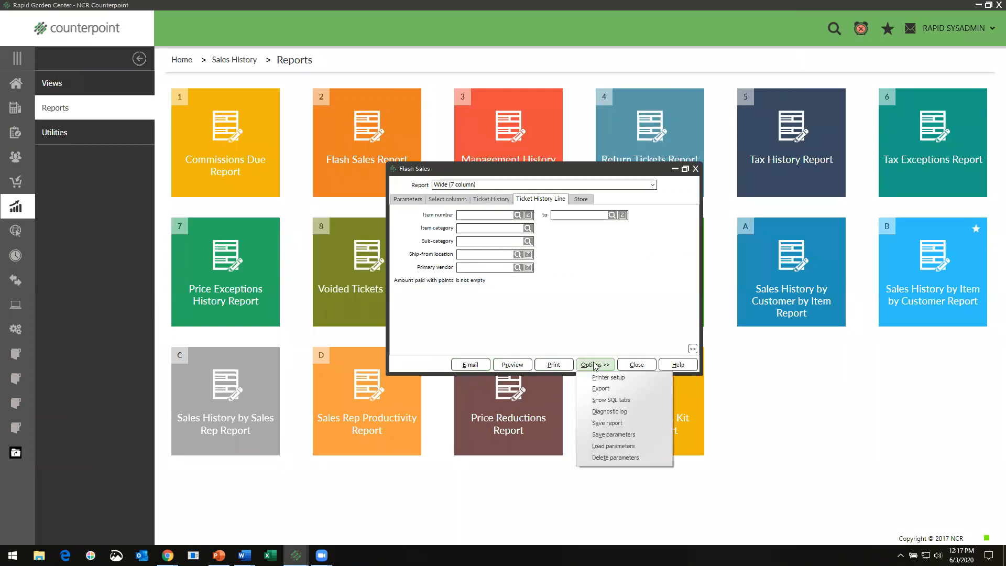
{"action": "left_click", "coordinate": [611, 434]}
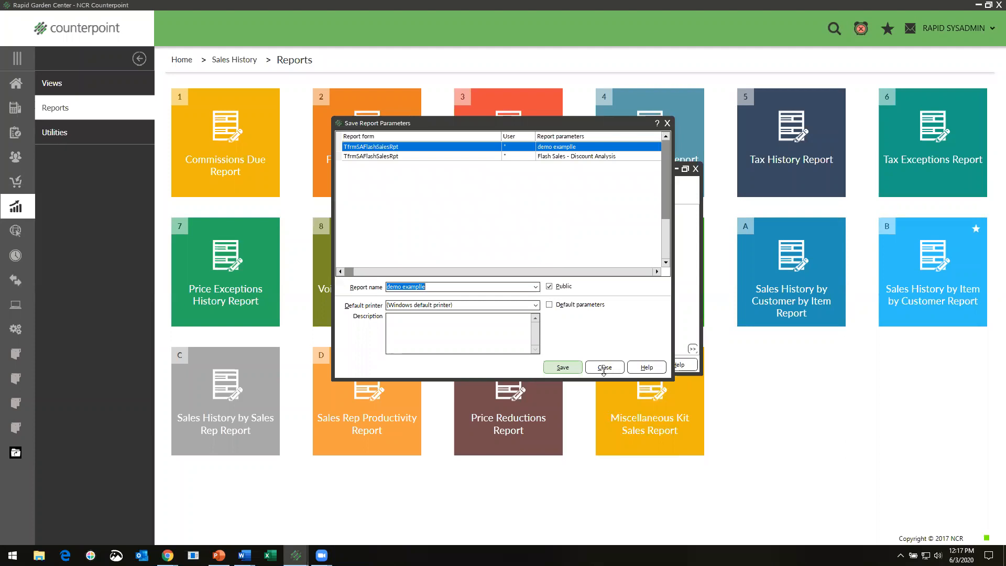
{"action": "left_click", "coordinate": [562, 369]}
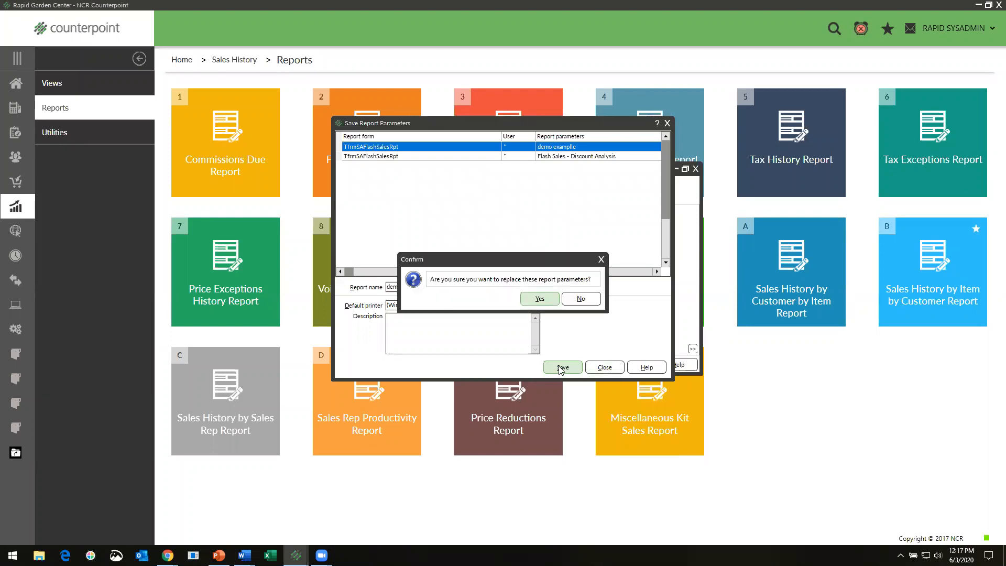
{"action": "left_click", "coordinate": [540, 300]}
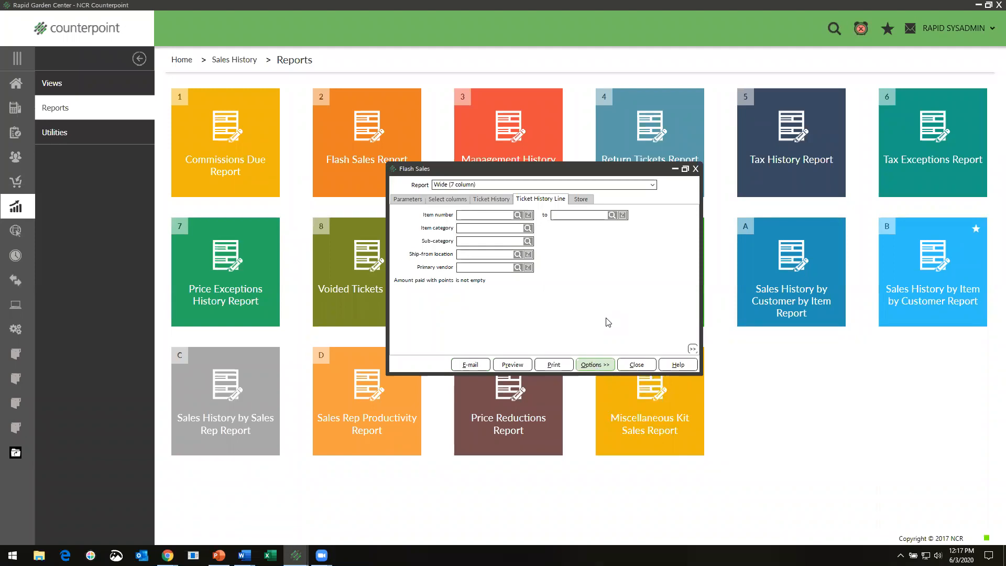
{"action": "left_click", "coordinate": [637, 364]}
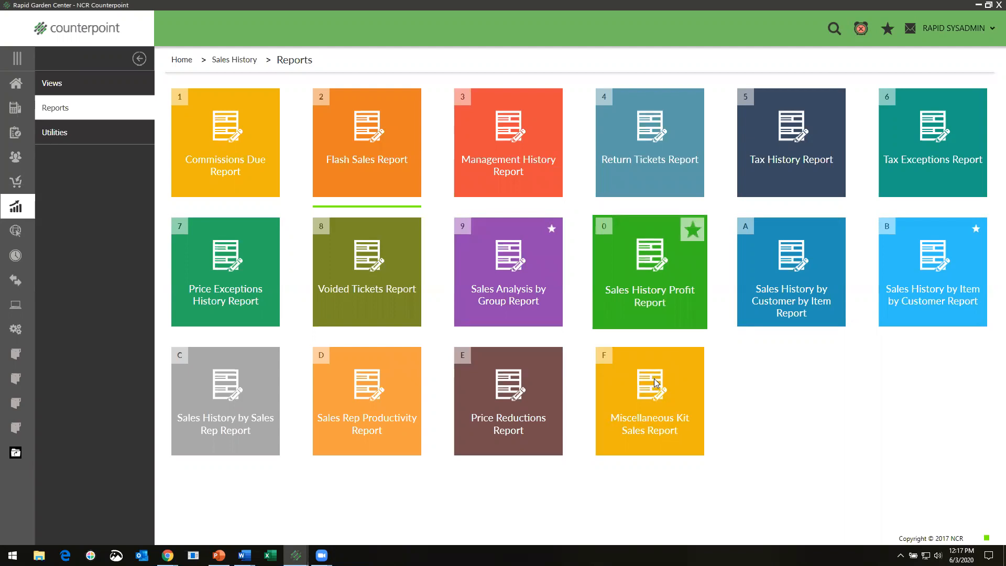
Step: Reopen the Flash Sales Report, examine the options for saving parameters, including Public, and close the report without saving
{"action": "left_click", "coordinate": [375, 183]}
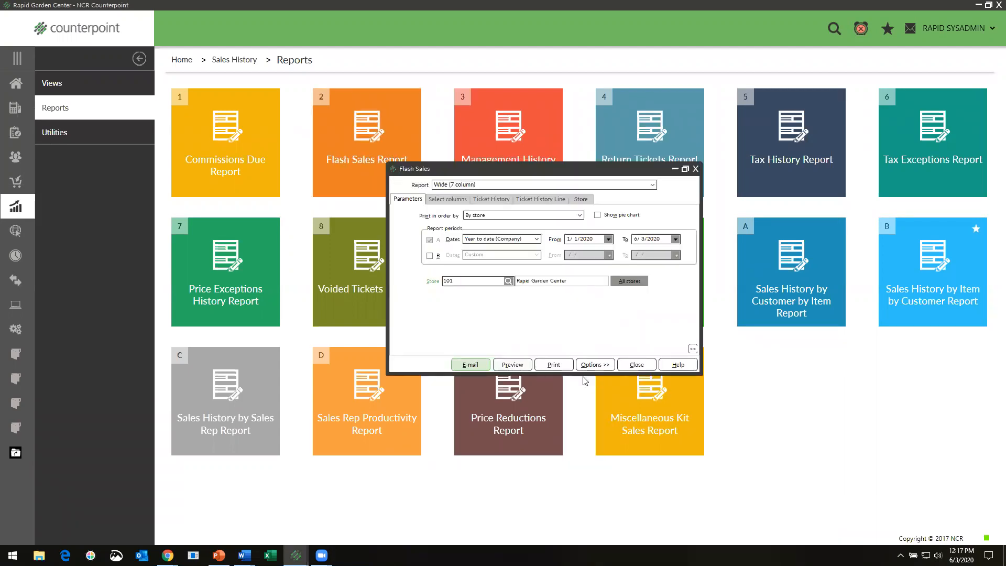
{"action": "left_click", "coordinate": [595, 365]}
{"action": "left_click", "coordinate": [598, 434]}
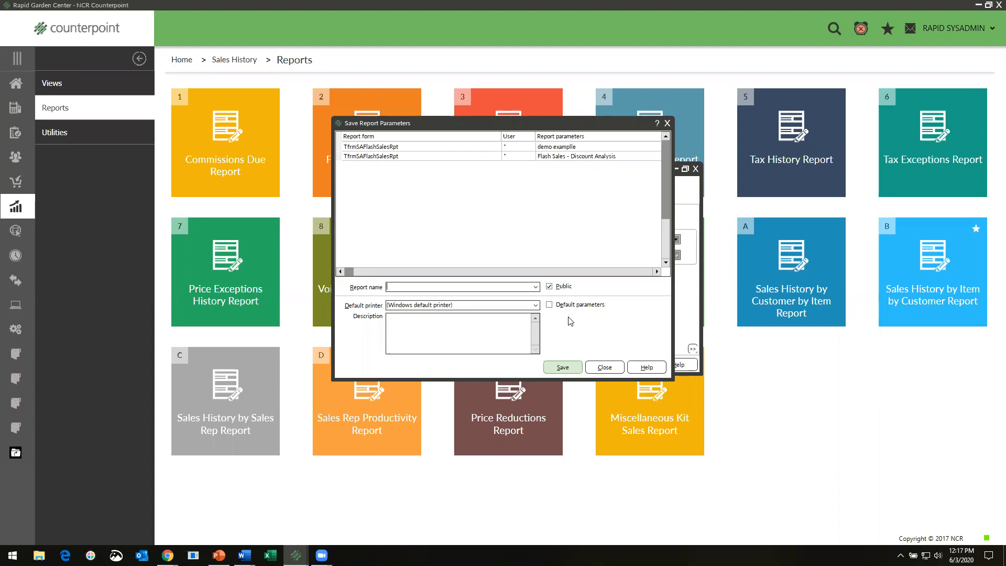
{"action": "left_click", "coordinate": [548, 287]}
{"action": "left_click", "coordinate": [550, 287]}
{"action": "left_click", "coordinate": [605, 367]}
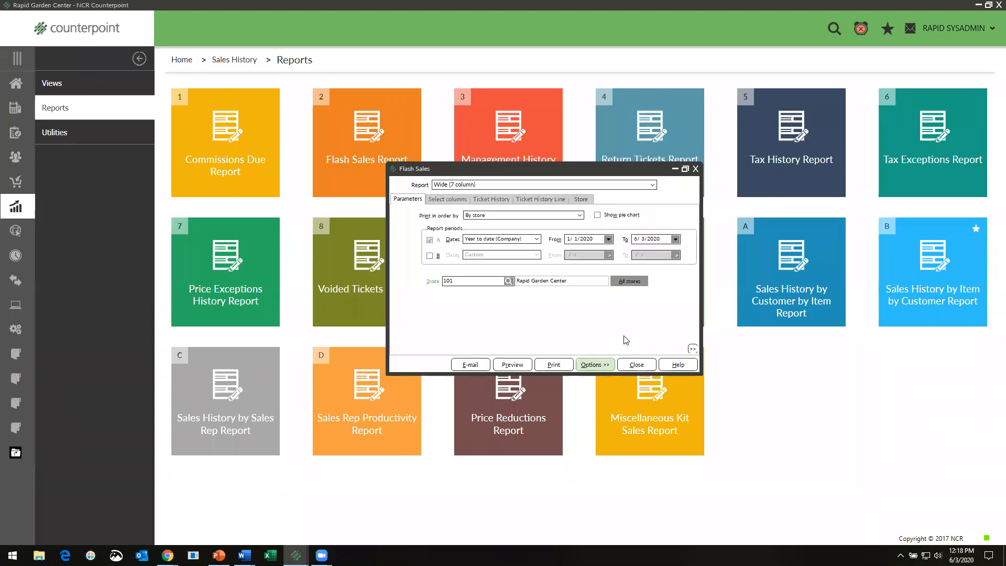
{"action": "left_click", "coordinate": [636, 365]}
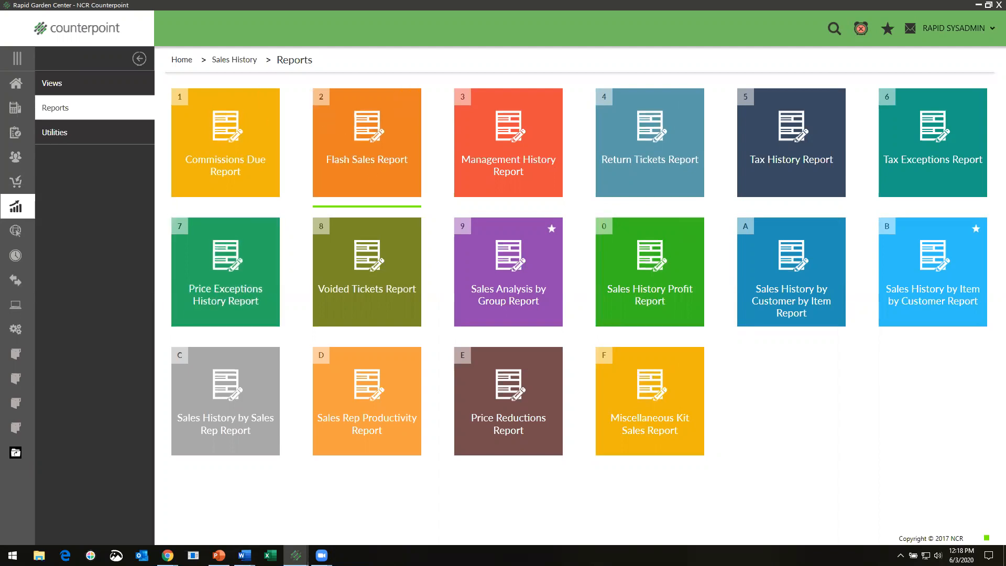
Step: Go to Common Reports, view the parameters of the inventory performance report, and close it
{"action": "left_click", "coordinate": [15, 453]}
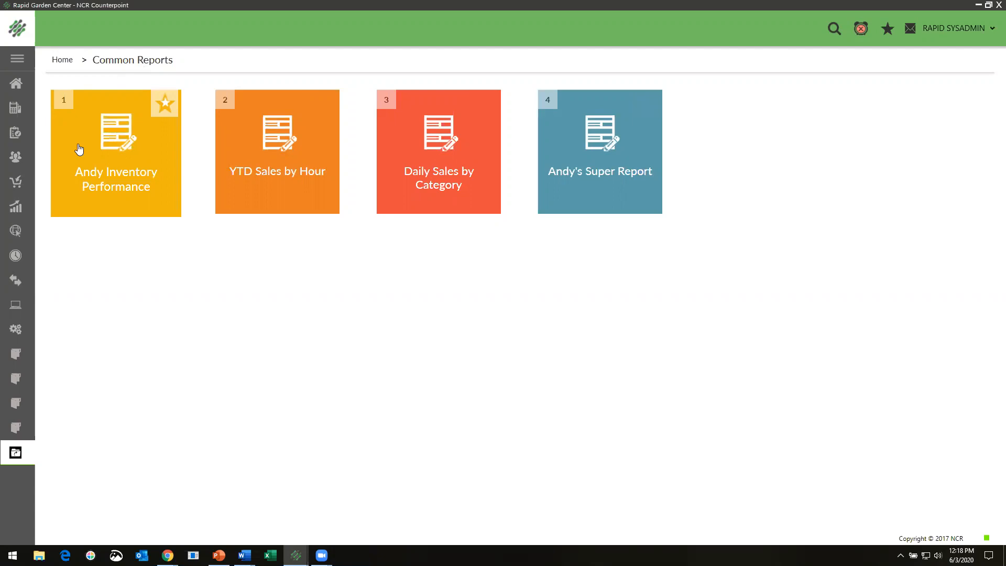
{"action": "left_click", "coordinate": [124, 157]}
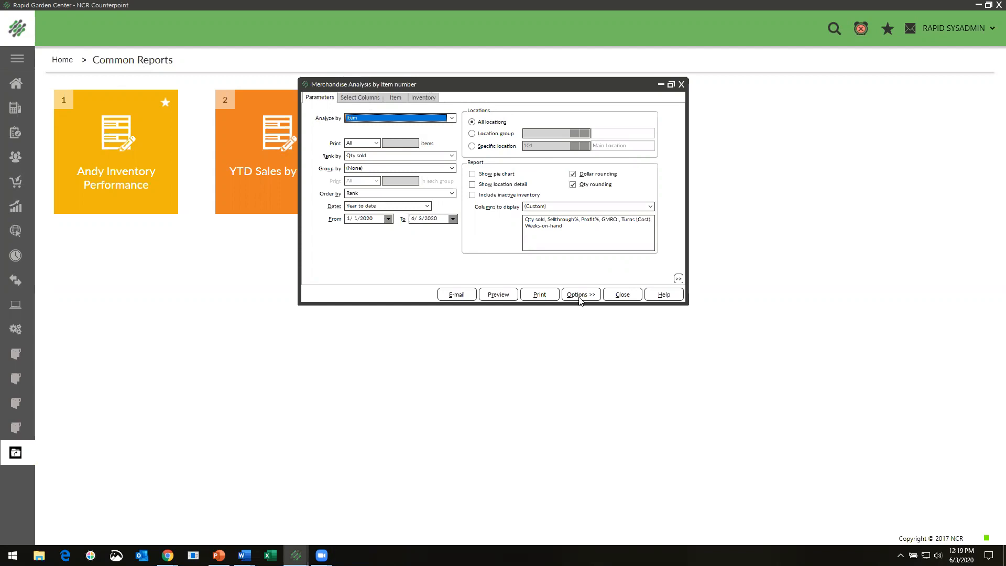
{"action": "left_click", "coordinate": [623, 296]}
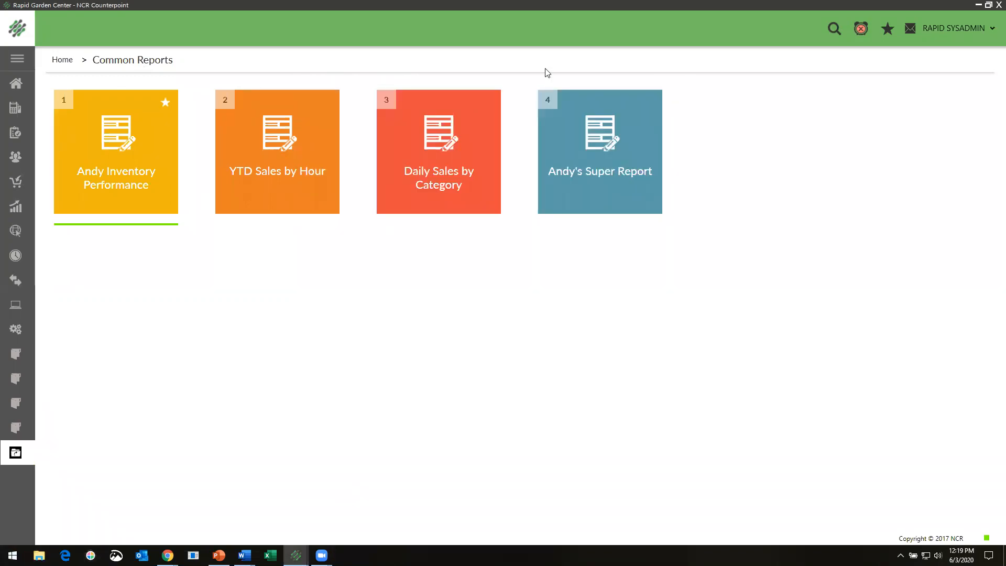
Step: Search for "menu", open Menu Codes, load the SYSADMIN menu code, and open it in the Menu Editor
{"action": "left_click", "coordinate": [834, 29]}
{"action": "type", "text": "men"}
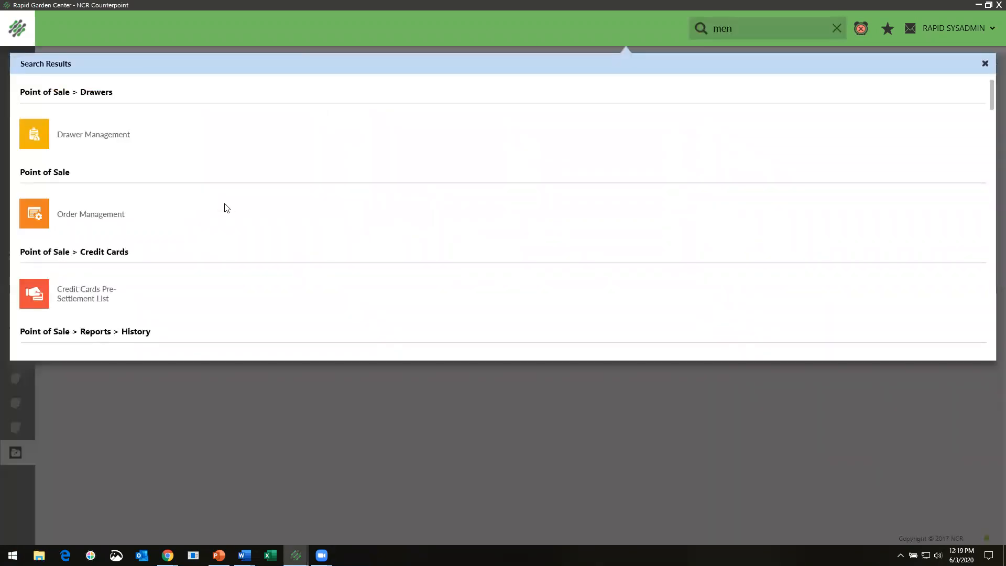
{"action": "type", "text": "u"}
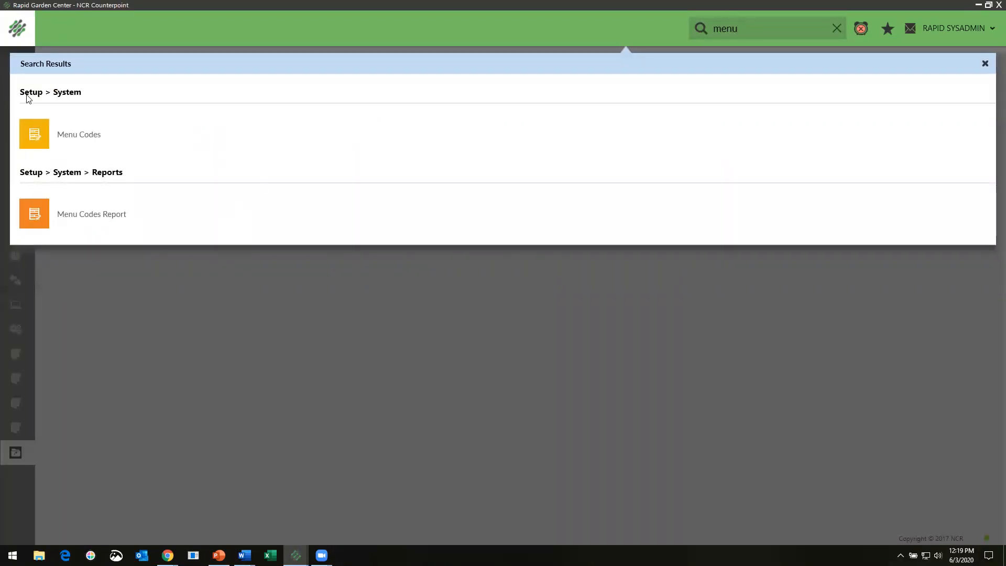
{"action": "left_click", "coordinate": [34, 137]}
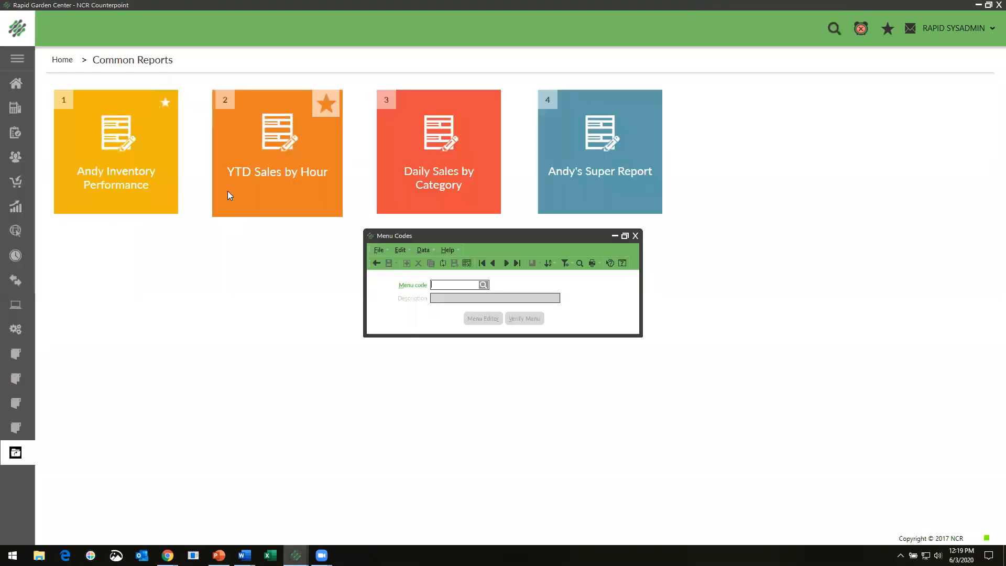
{"action": "left_click", "coordinate": [483, 285]}
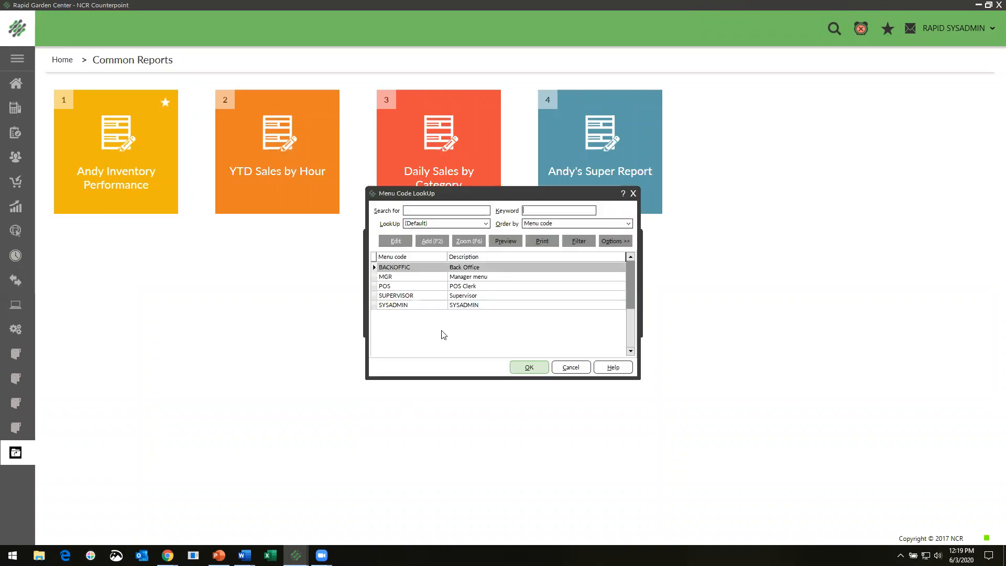
{"action": "double_click", "coordinate": [399, 307]}
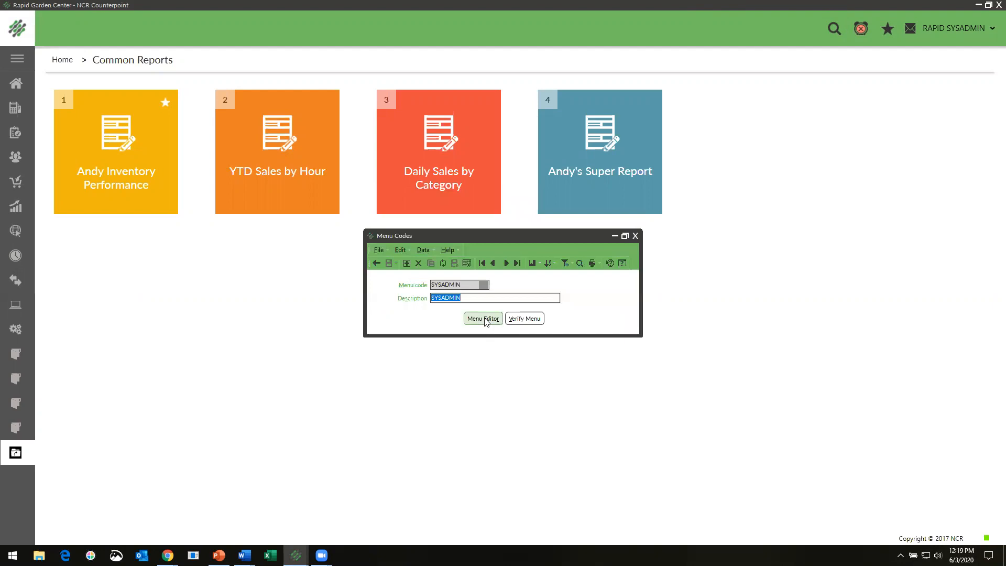
{"action": "left_click", "coordinate": [483, 318]}
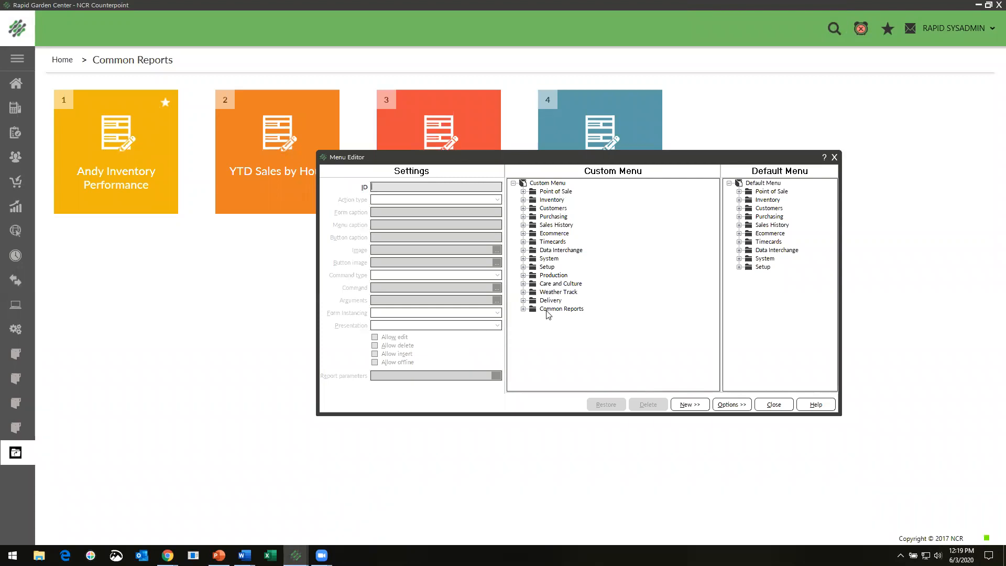
Step: Add the Flash Sales Report from the default menu's Sales History reports to Common Reports in the custom menu
{"action": "left_click", "coordinate": [524, 309]}
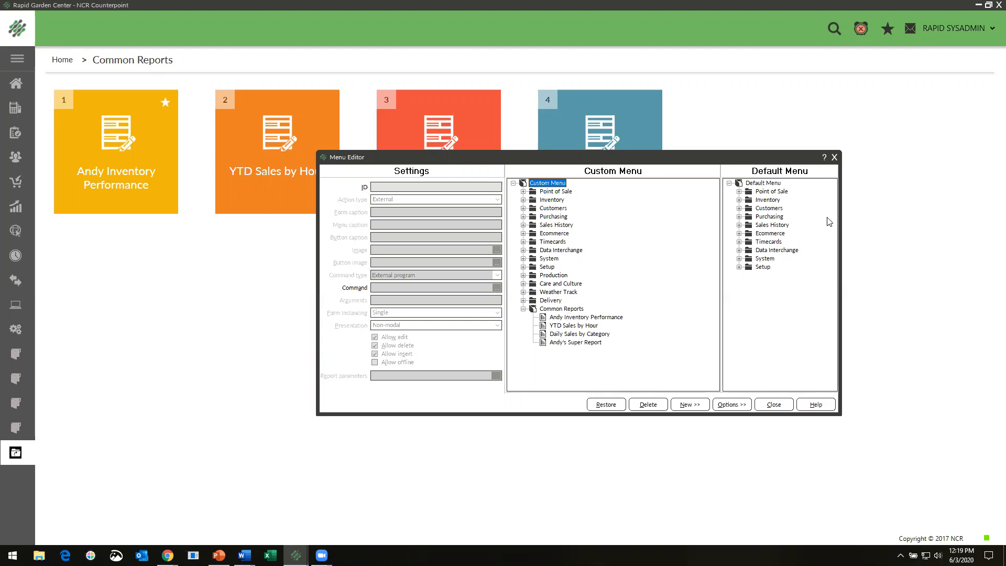
{"action": "left_click", "coordinate": [739, 225]}
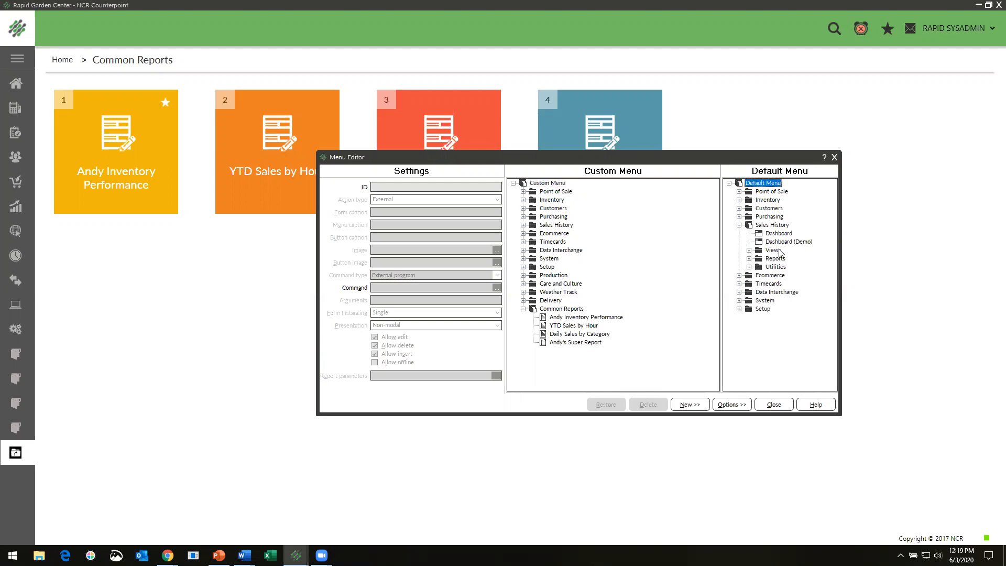
{"action": "left_click", "coordinate": [750, 259]}
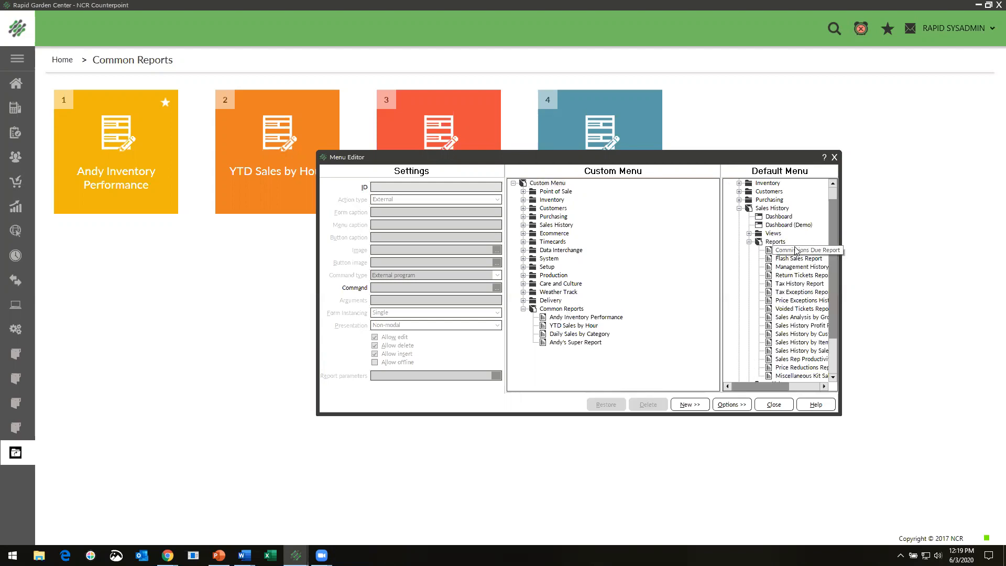
{"action": "left_click", "coordinate": [792, 259]}
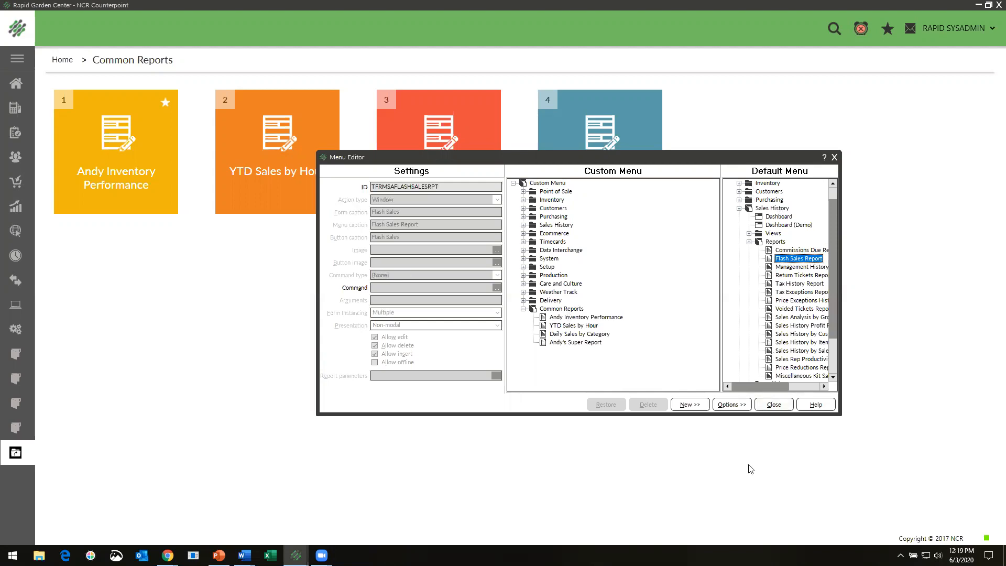
{"action": "left_click_drag", "start_coordinate": [782, 262], "coordinate": [577, 311]}
Step: Set the form, menu and button captions of the added Flash Sales Report to "example report"
{"action": "left_click", "coordinate": [559, 351]}
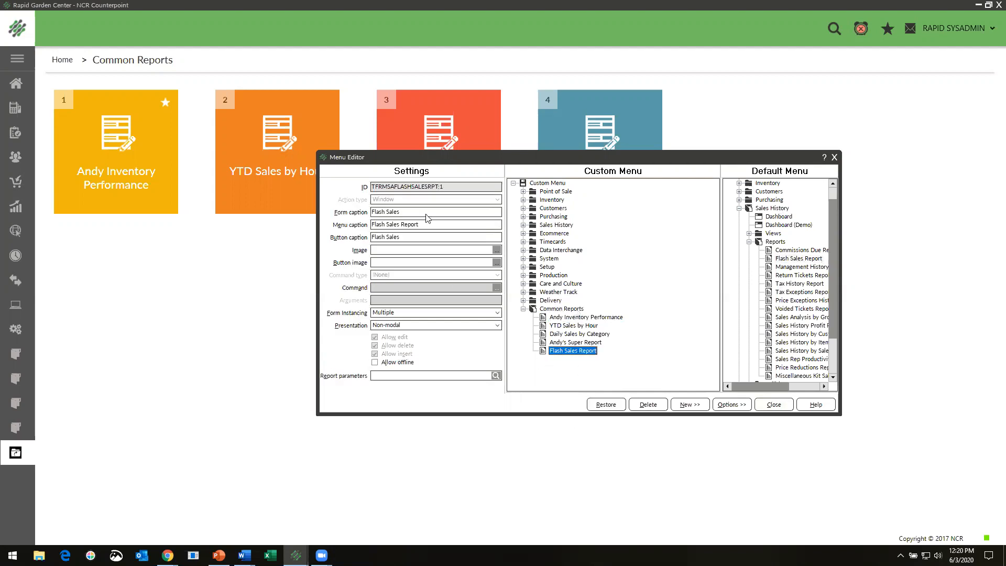
{"action": "left_click", "coordinate": [338, 211]}
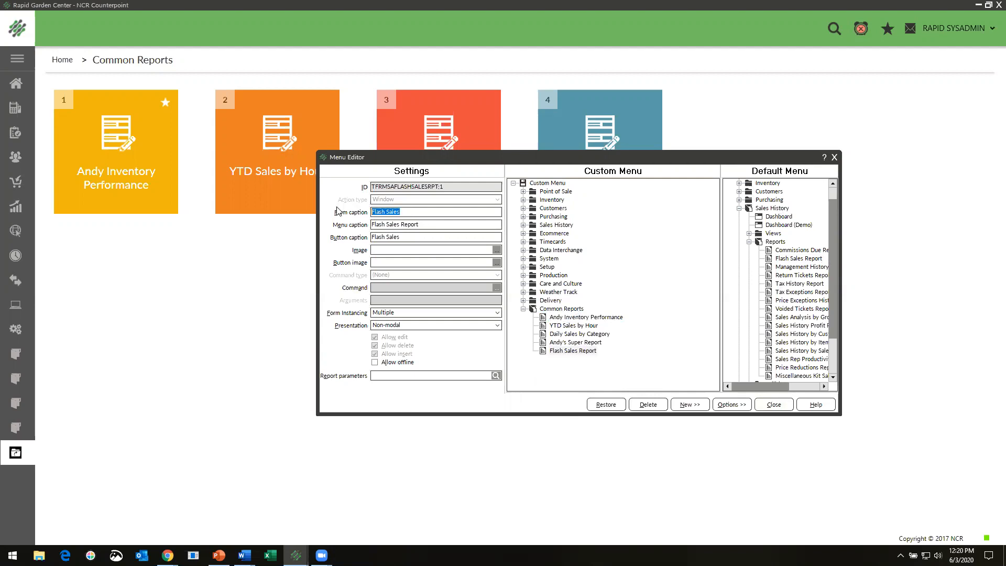
{"action": "type", "text": "exa"}
{"action": "key", "text": "Tab"}
{"action": "type", "text": "example report"}
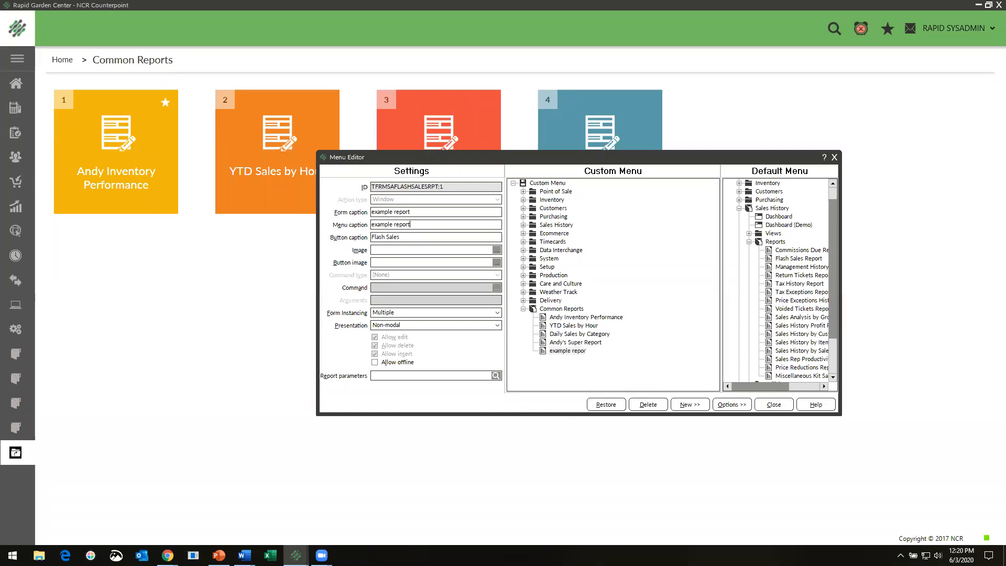
{"action": "key", "text": "Tab"}
{"action": "type", "text": "ex"}
Step: Assign the "demo examplle" report parameters to the example report, and close the Menu Editor and Menu Codes
{"action": "left_click", "coordinate": [496, 375]}
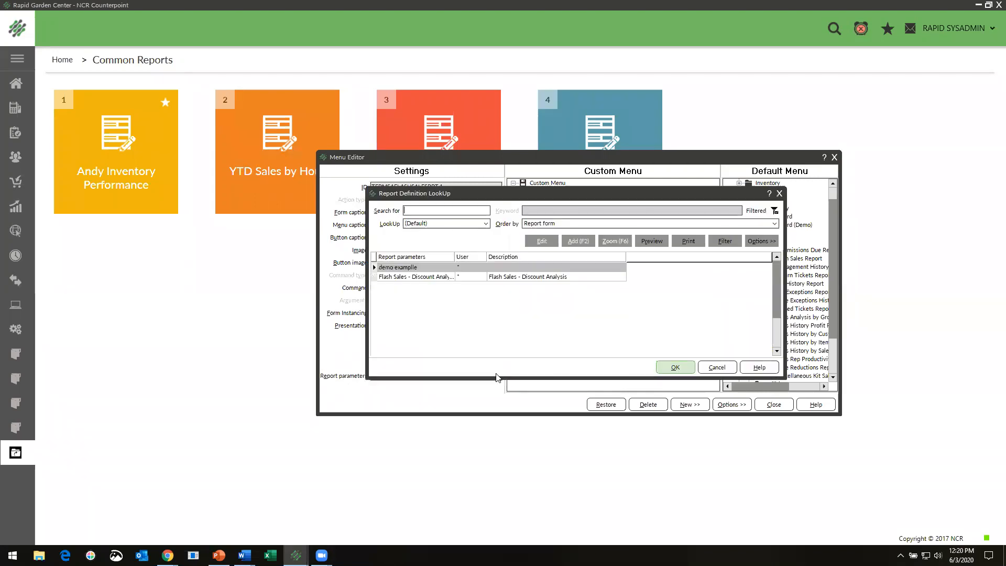
{"action": "double_click", "coordinate": [403, 268]}
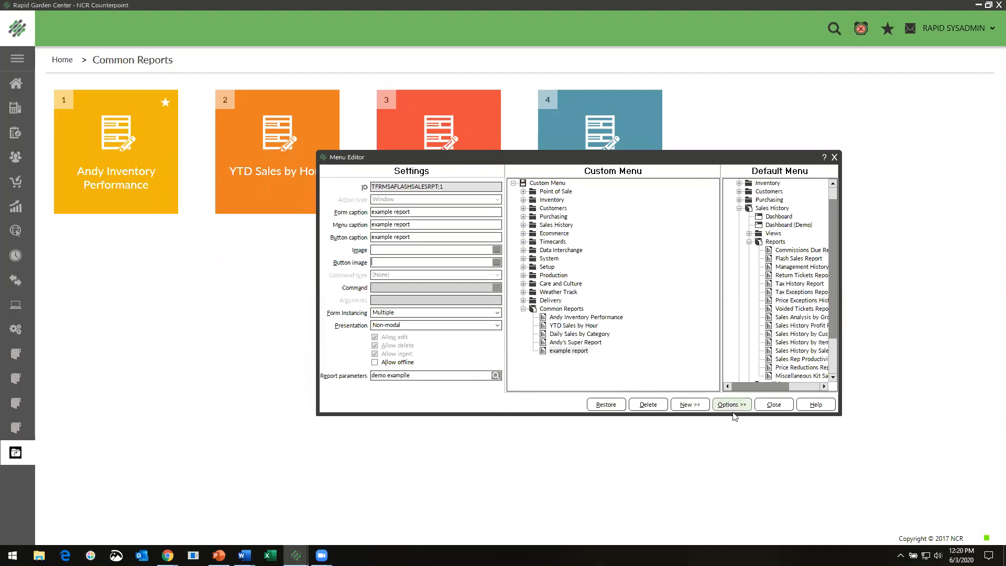
{"action": "left_click", "coordinate": [773, 405]}
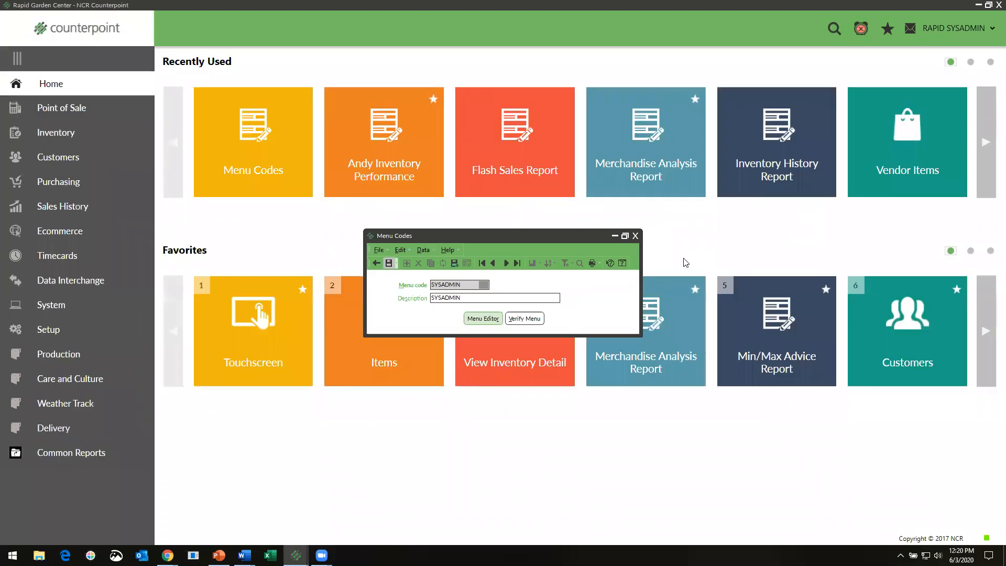
{"action": "left_click", "coordinate": [636, 236]}
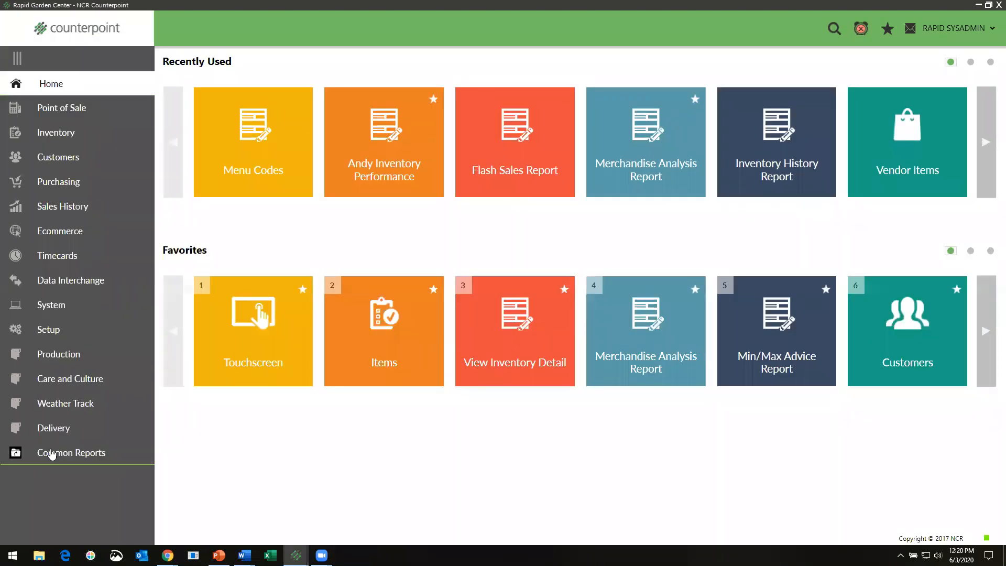
Step: Open the example report from Common Reports, review its parameters, visible columns and ticket history line filters, and close it
{"action": "left_click", "coordinate": [49, 452]}
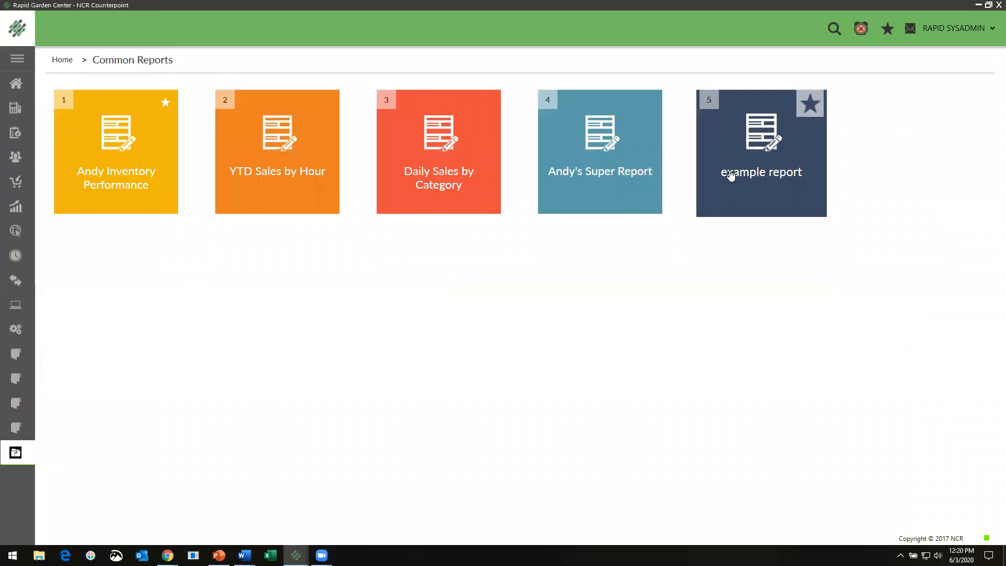
{"action": "left_click", "coordinate": [750, 197]}
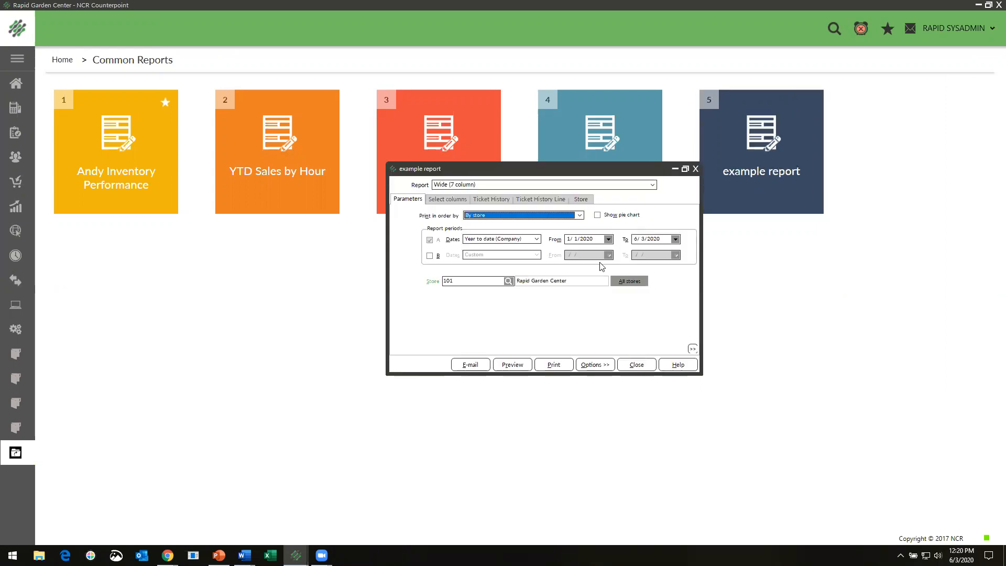
{"action": "left_click", "coordinate": [460, 202]}
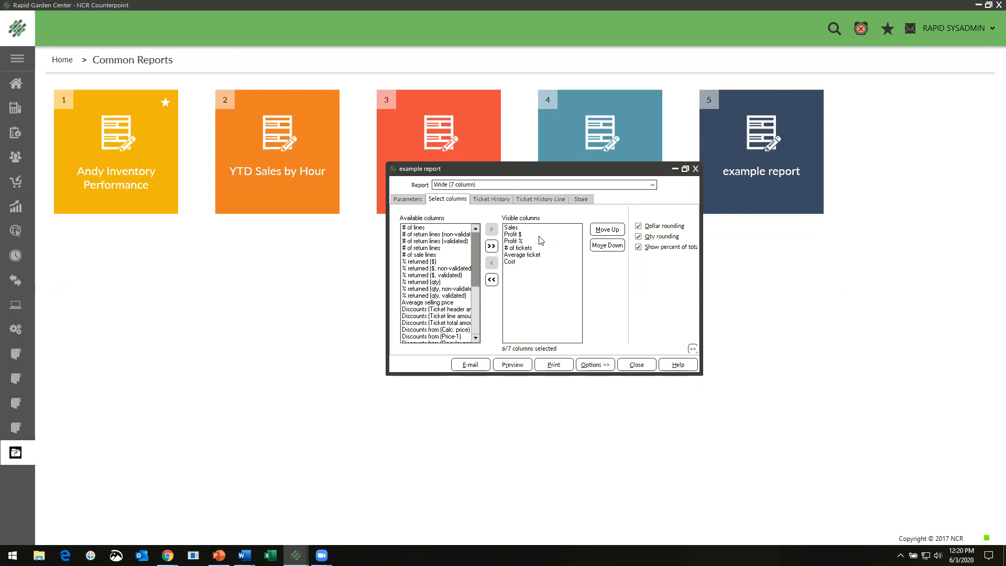
{"action": "left_click", "coordinate": [528, 200]}
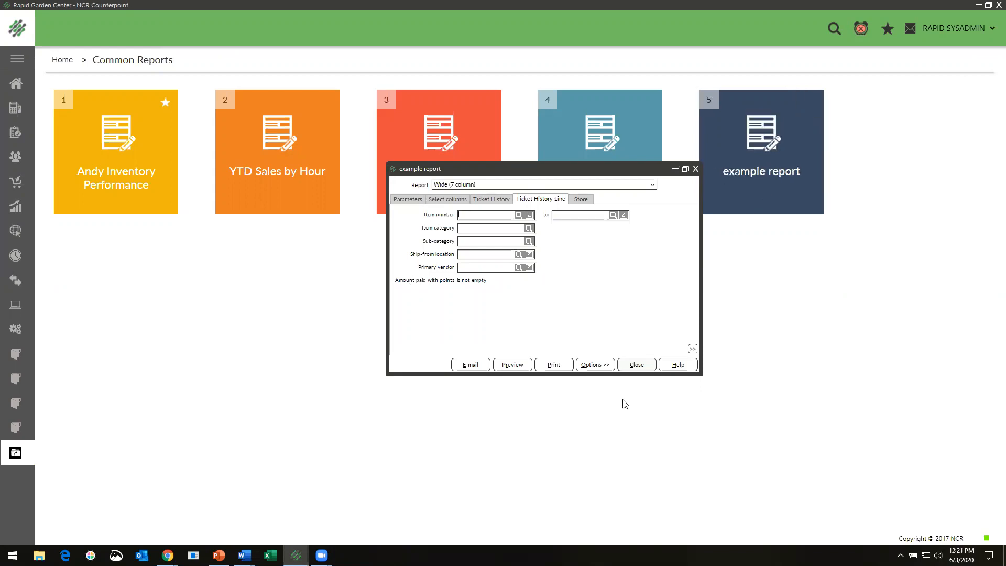
{"action": "left_click", "coordinate": [637, 365]}
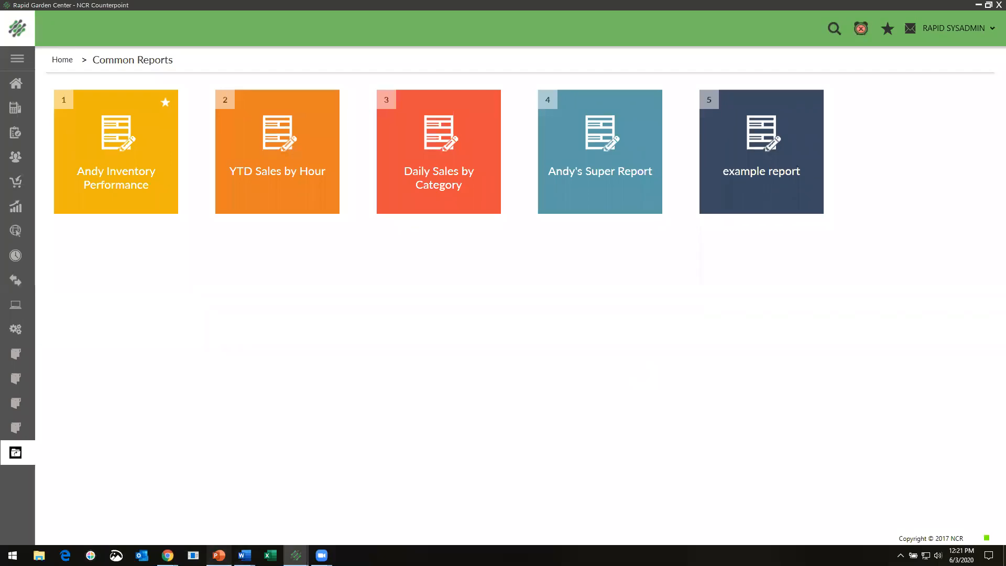
Step: Switch to the Rapid POS Reports Presentation in PowerPoint and start the slide show from the DEMO slide
{"action": "left_click", "coordinate": [219, 555]}
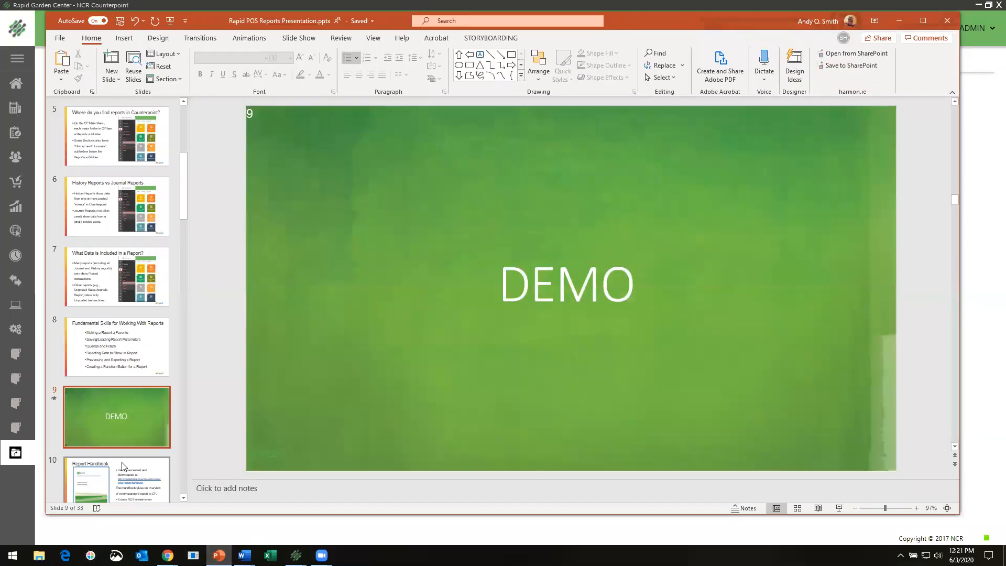
{"action": "left_click", "coordinate": [839, 509]}
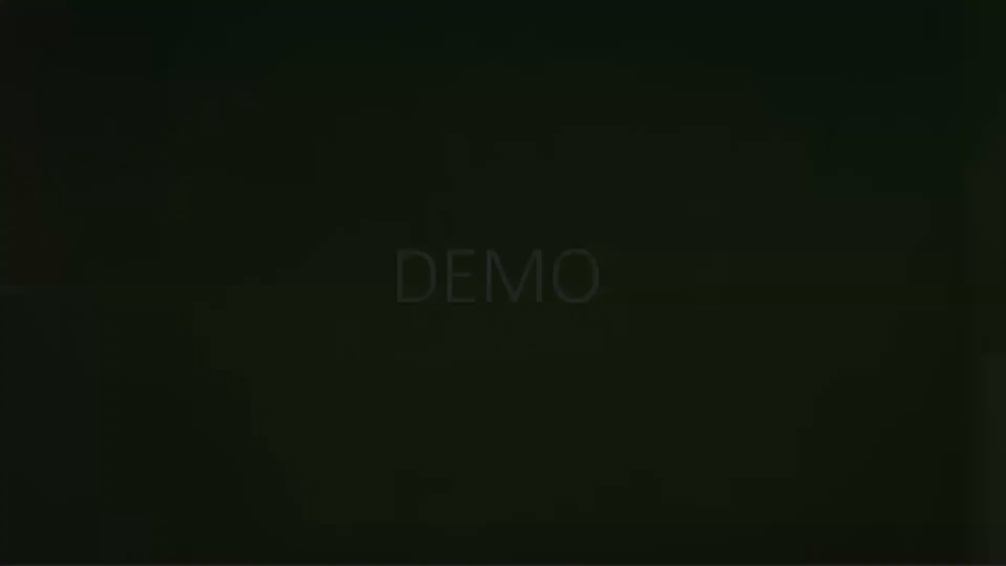
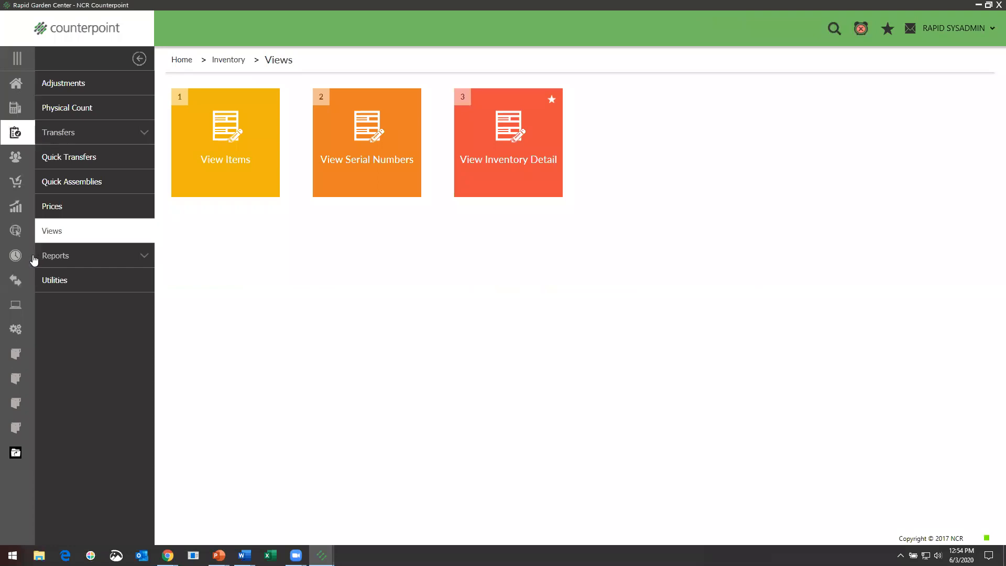
Step: Open the Merchandise Analysis report from the Inventory reports, enable Show all columns and look through the available columns
{"action": "left_click", "coordinate": [16, 137]}
{"action": "left_click", "coordinate": [85, 253]}
{"action": "left_click", "coordinate": [342, 257]}
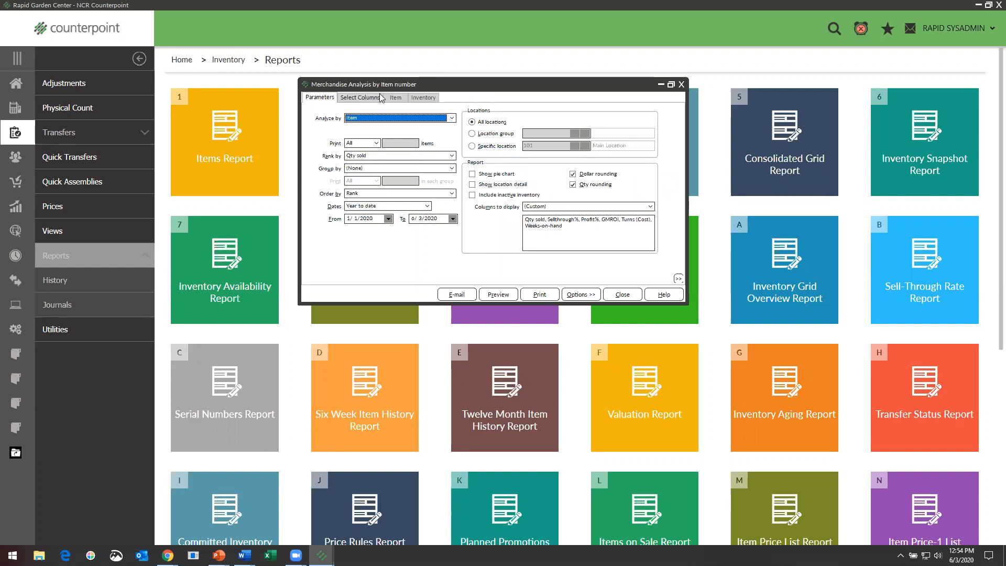
{"action": "left_click", "coordinate": [364, 99]}
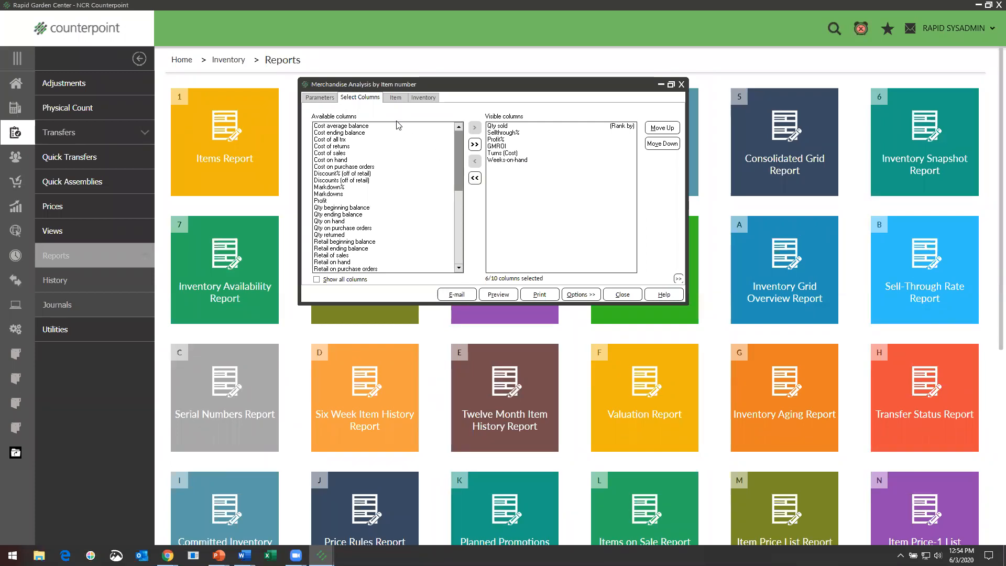
{"action": "mouse_move", "coordinate": [457, 172]}
{"action": "left_mouse_down"}
{"action": "mouse_move", "coordinate": [458, 246]}
{"action": "mouse_move", "coordinate": [457, 175]}
{"action": "left_mouse_up"}
{"action": "left_click", "coordinate": [324, 281]}
{"action": "left_click_drag", "start_coordinate": [456, 143], "coordinate": [456, 256]}
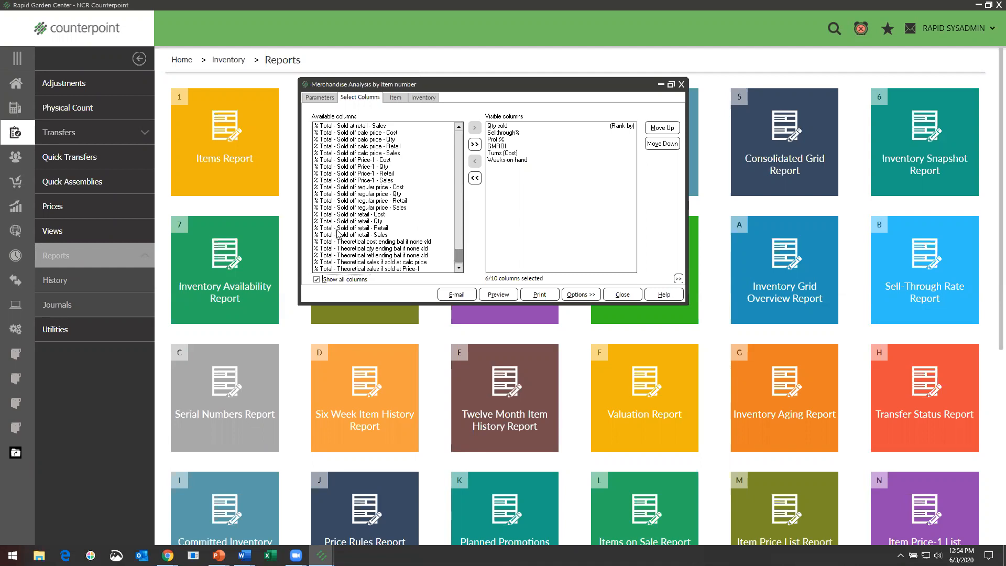
{"action": "scroll", "coordinate": [408, 184], "scroll_direction": "up", "scroll_amount": 20}
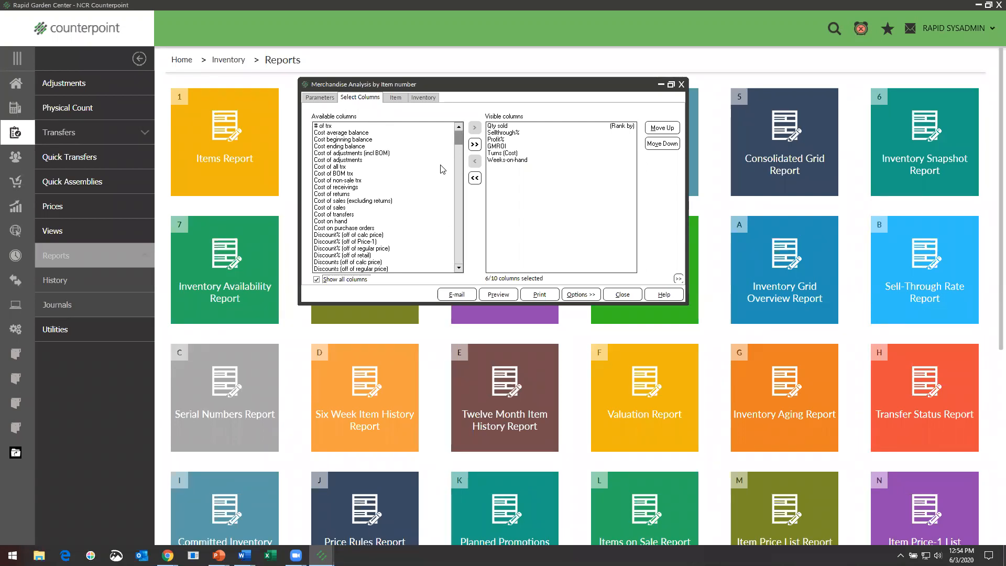
Step: Add Cost of all trx, Cost average balance and Cost ending balance to the report's visible columns
{"action": "left_click", "coordinate": [333, 167]}
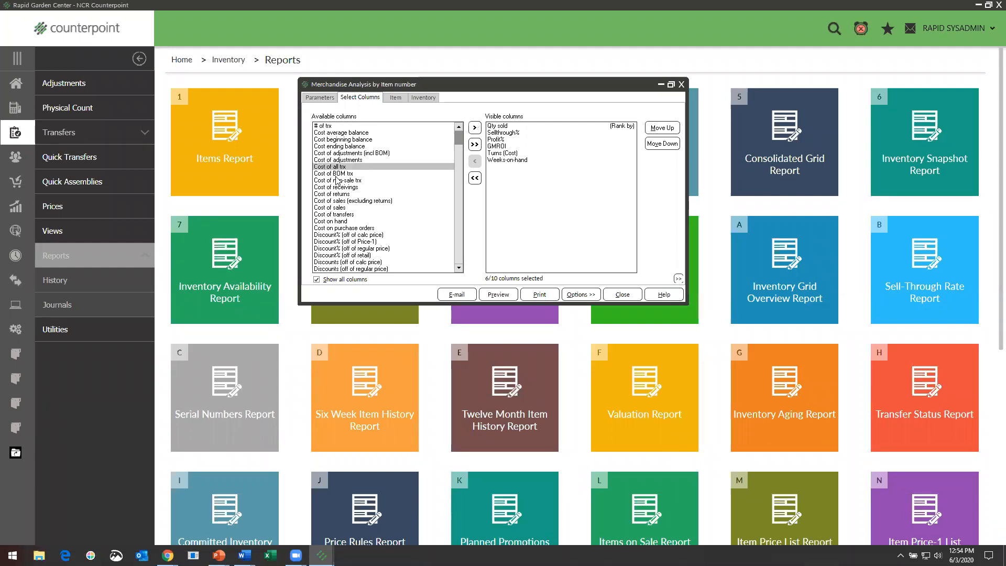
{"action": "left_click", "coordinate": [475, 129]}
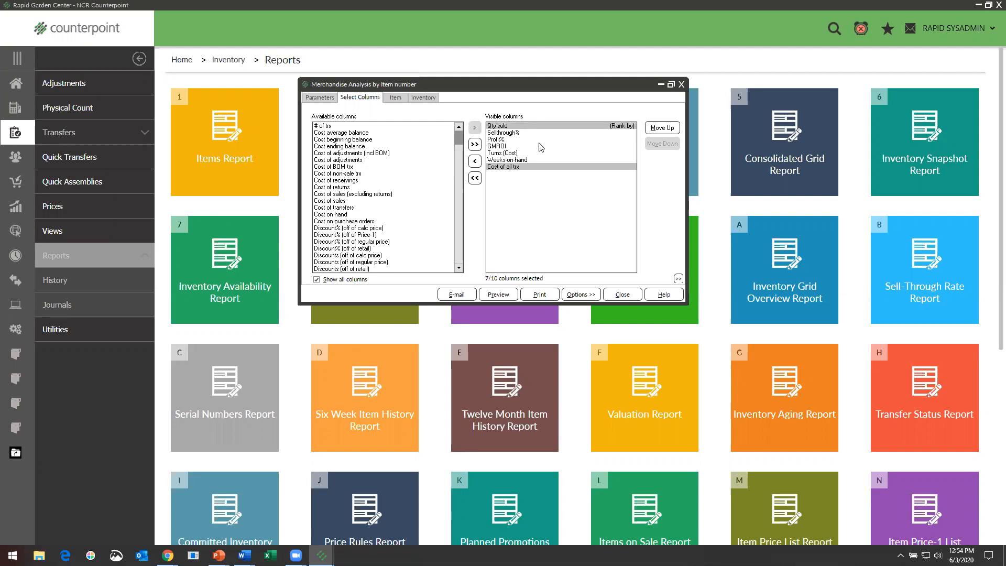
{"action": "left_click", "coordinate": [348, 133]}
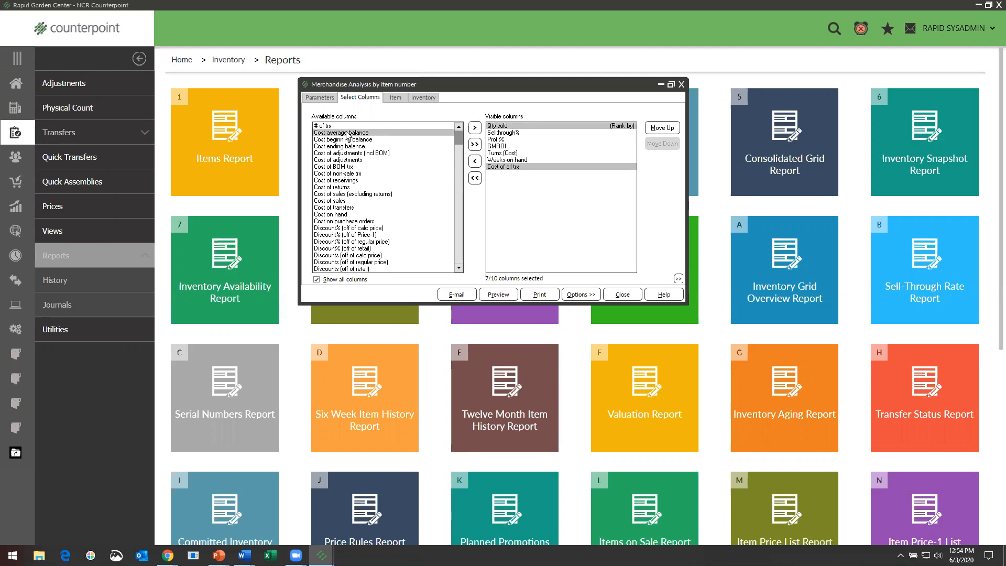
{"action": "left_click", "coordinate": [475, 128]}
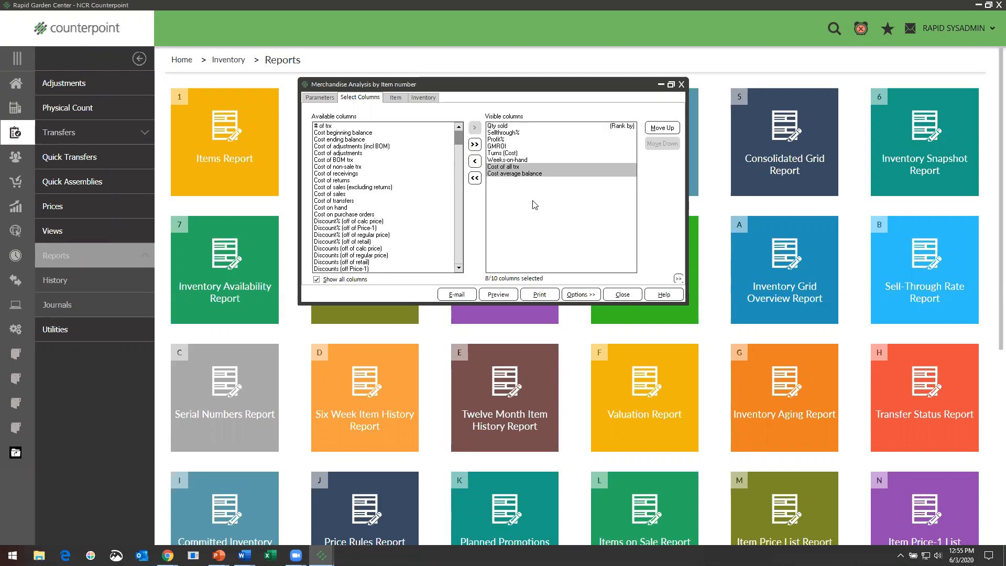
{"action": "left_click", "coordinate": [343, 139]}
{"action": "left_click", "coordinate": [472, 128]}
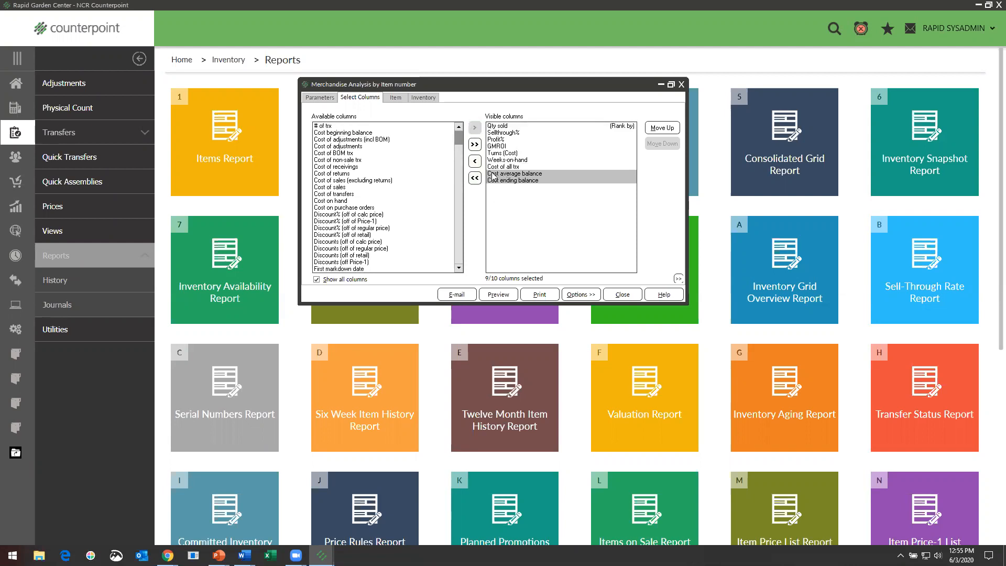
Step: Move Cost of all trx up in the visible columns, and remove it from the report
{"action": "left_click", "coordinate": [499, 166]}
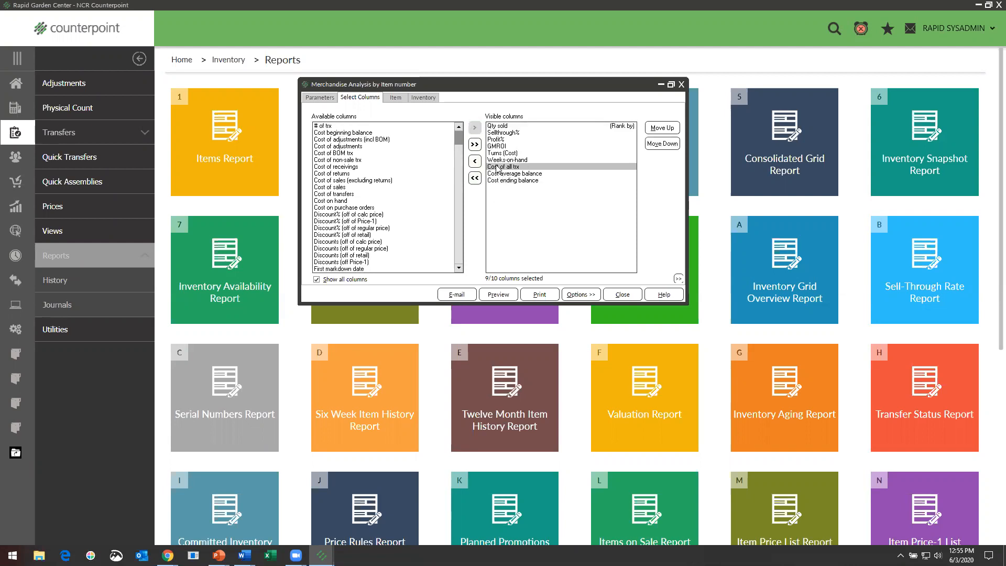
{"action": "left_click", "coordinate": [652, 128]}
{"action": "left_click", "coordinate": [652, 128]}
{"action": "left_click", "coordinate": [653, 128]}
{"action": "left_click", "coordinate": [653, 129]}
{"action": "left_click", "coordinate": [475, 161]}
Step: Place Cost average balance directly below GMROI in the visible columns, and remove Turns (Cost)
{"action": "left_click", "coordinate": [515, 168]}
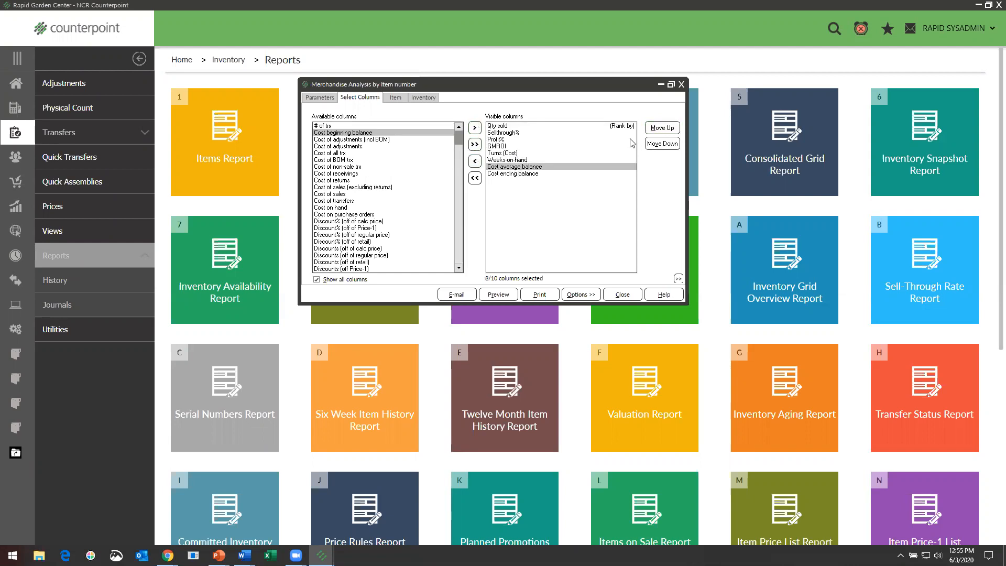
{"action": "left_click", "coordinate": [659, 130]}
{"action": "left_click", "coordinate": [659, 130]}
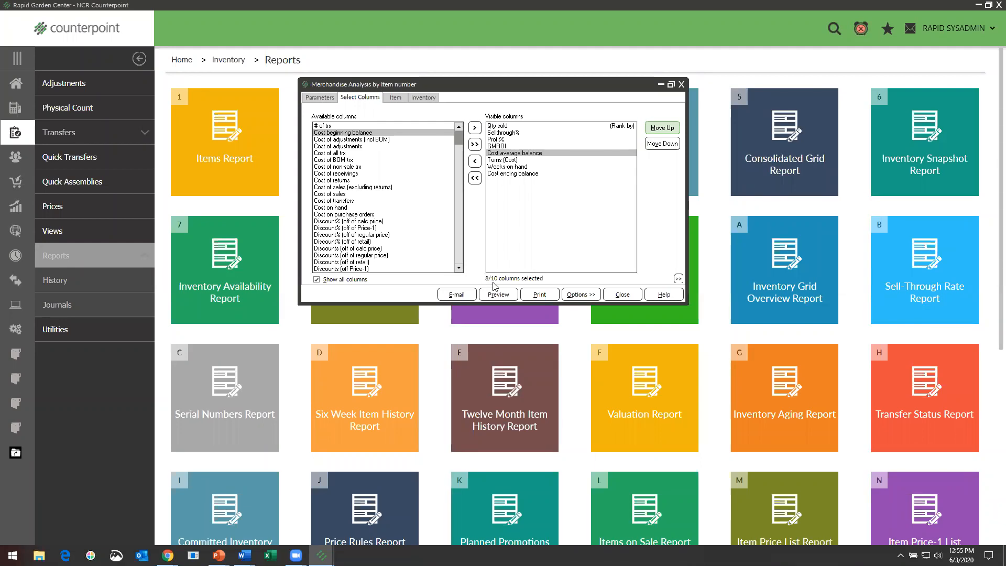
{"action": "left_click", "coordinate": [502, 160]}
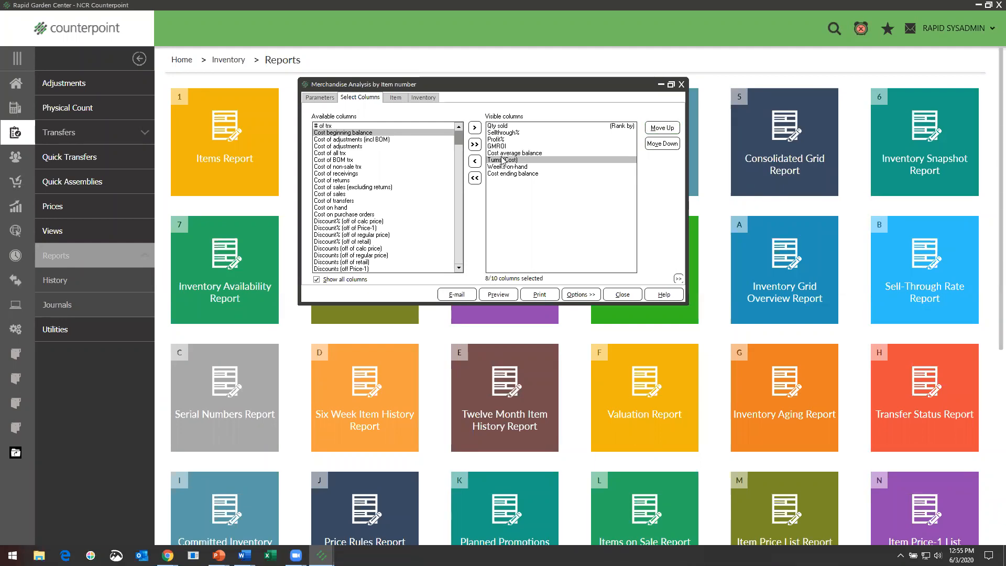
{"action": "left_click", "coordinate": [476, 162]}
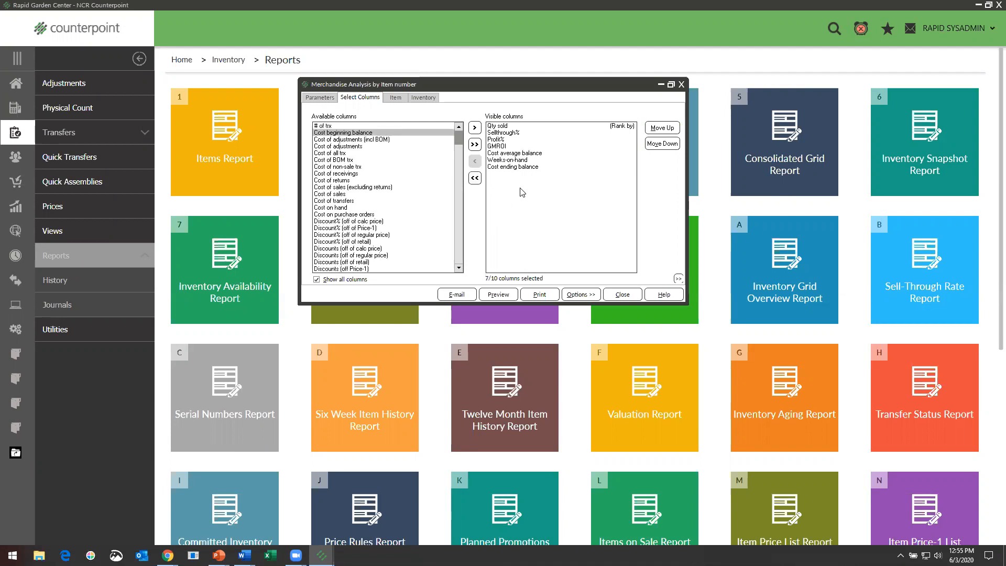
Step: Preview the Merchandise Analysis report, review its parameters and column selection, and close the report
{"action": "left_click", "coordinate": [499, 297]}
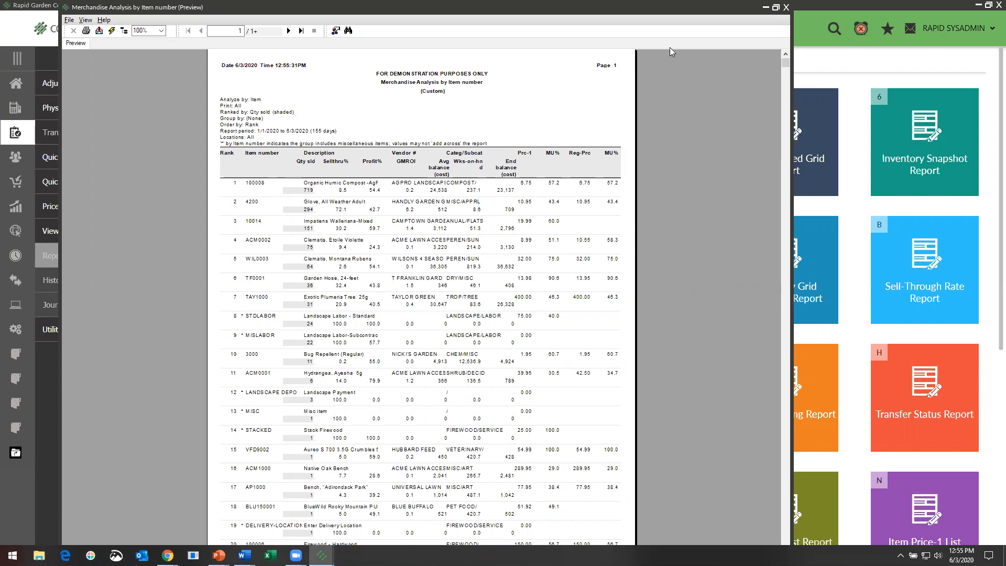
{"action": "left_click", "coordinate": [787, 7]}
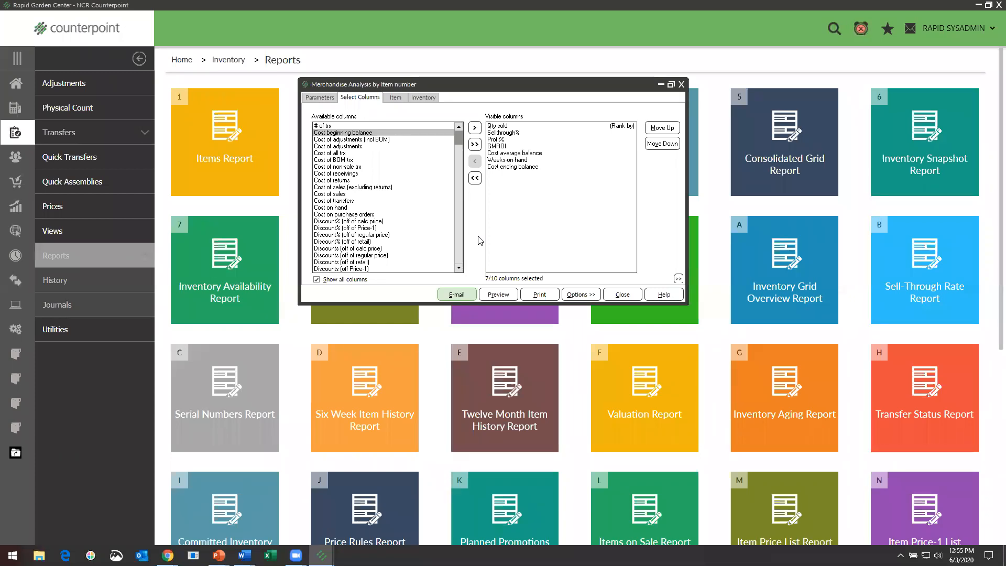
{"action": "left_click", "coordinate": [321, 98]}
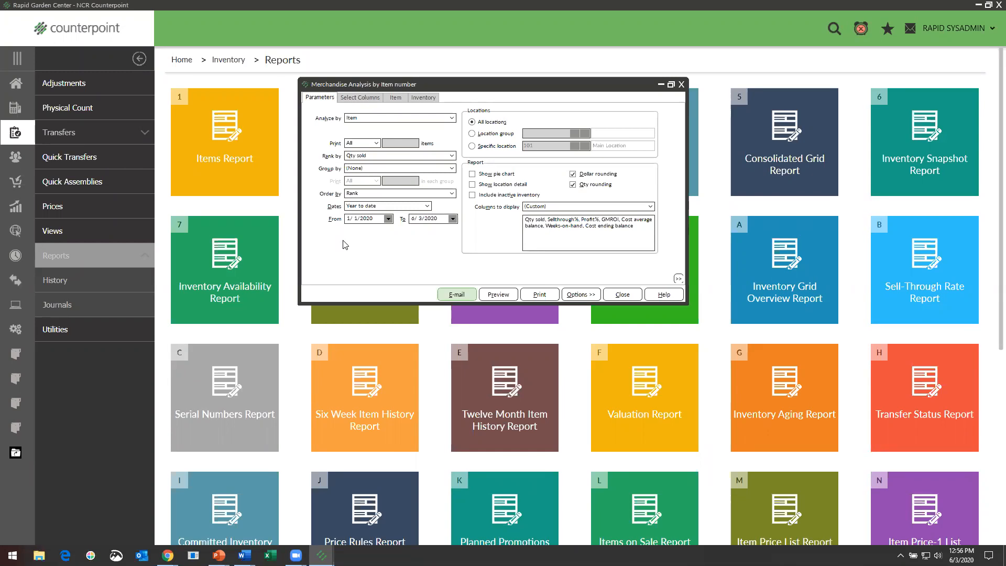
{"action": "left_click", "coordinate": [361, 98]}
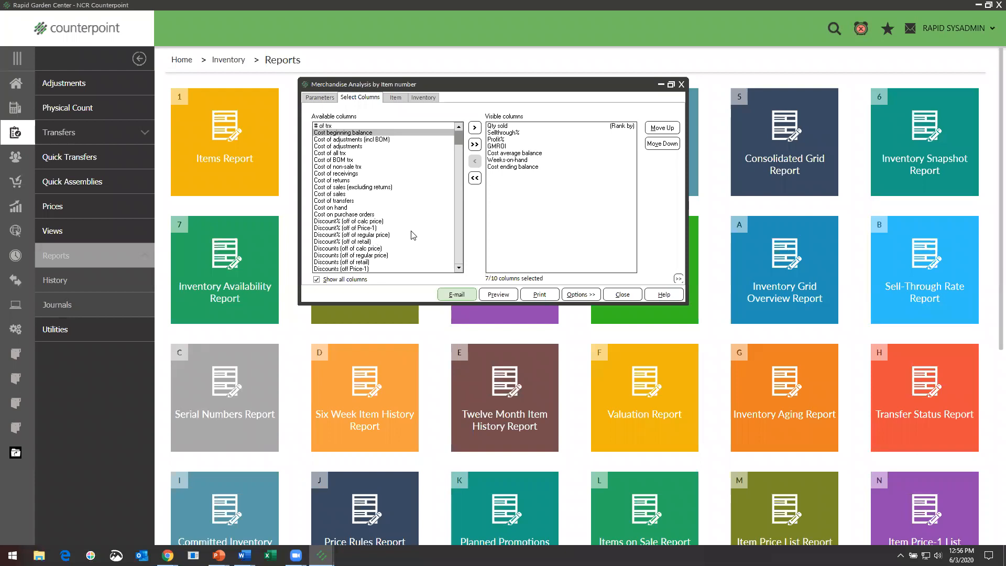
{"action": "left_click", "coordinate": [619, 295]}
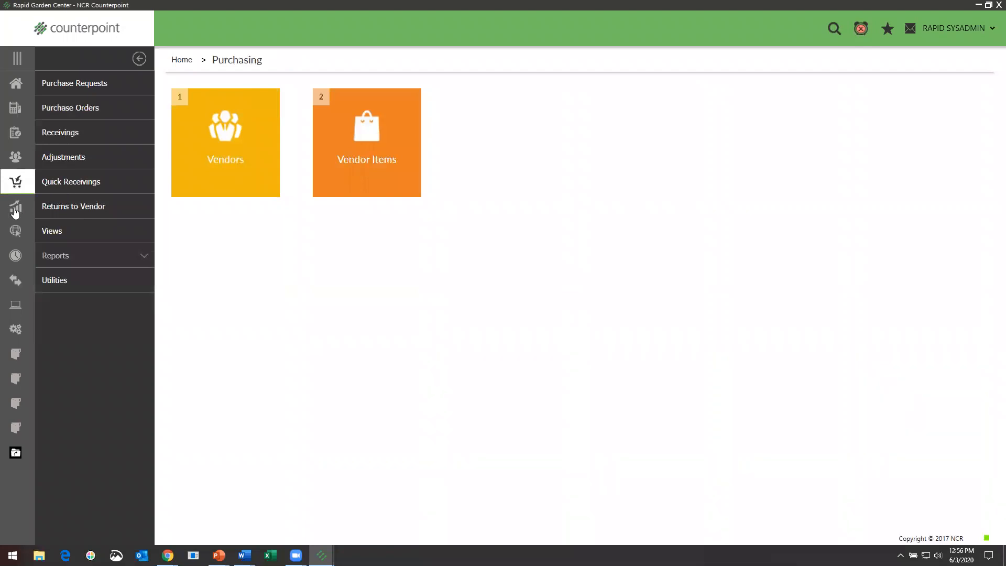
Step: Open the Sales Analysis report from the Sales History reports and examine its available and visible columns
{"action": "left_click", "coordinate": [29, 205]}
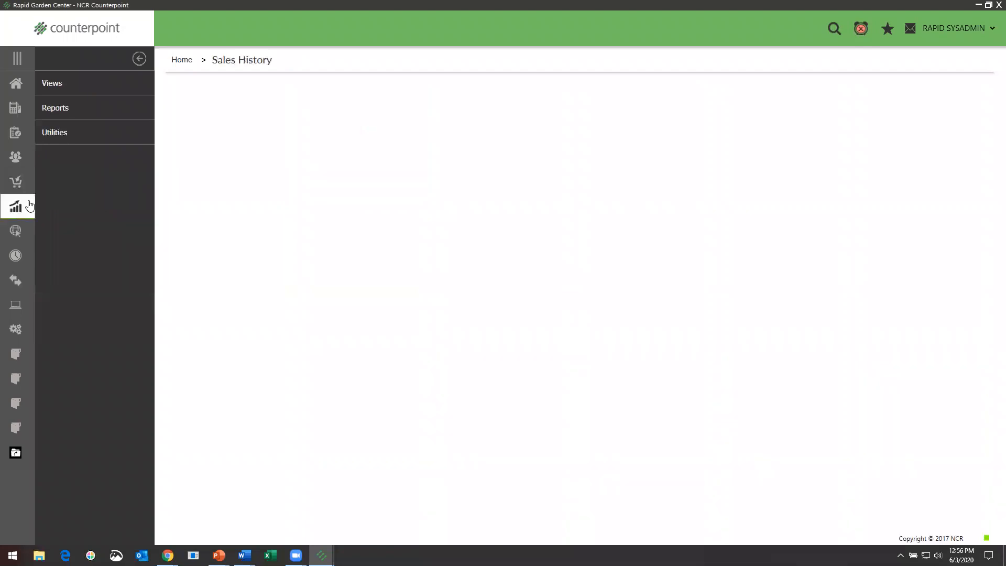
{"action": "left_click", "coordinate": [53, 107]}
{"action": "left_click", "coordinate": [486, 281]}
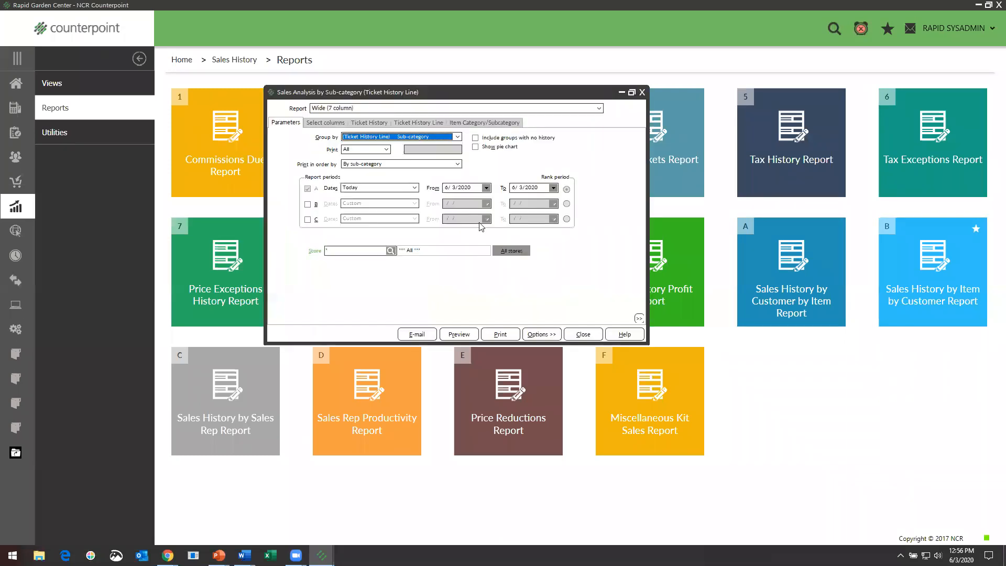
{"action": "left_click", "coordinate": [327, 124]}
{"action": "left_click_drag", "start_coordinate": [388, 171], "coordinate": [387, 191]}
{"action": "scroll", "coordinate": [389, 195], "scroll_direction": "down", "scroll_amount": 2}
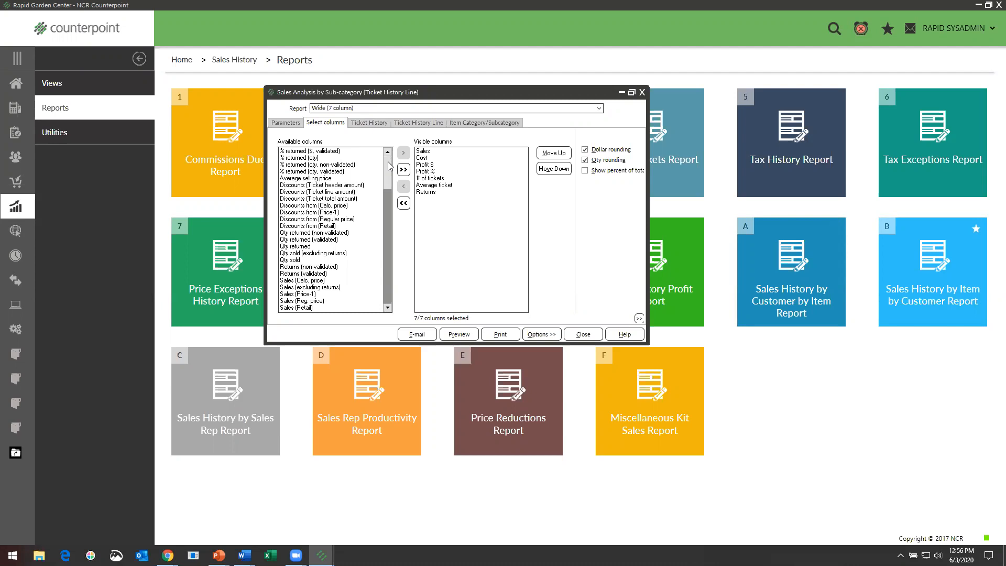
{"action": "scroll", "coordinate": [390, 161], "scroll_direction": "up", "scroll_amount": 2}
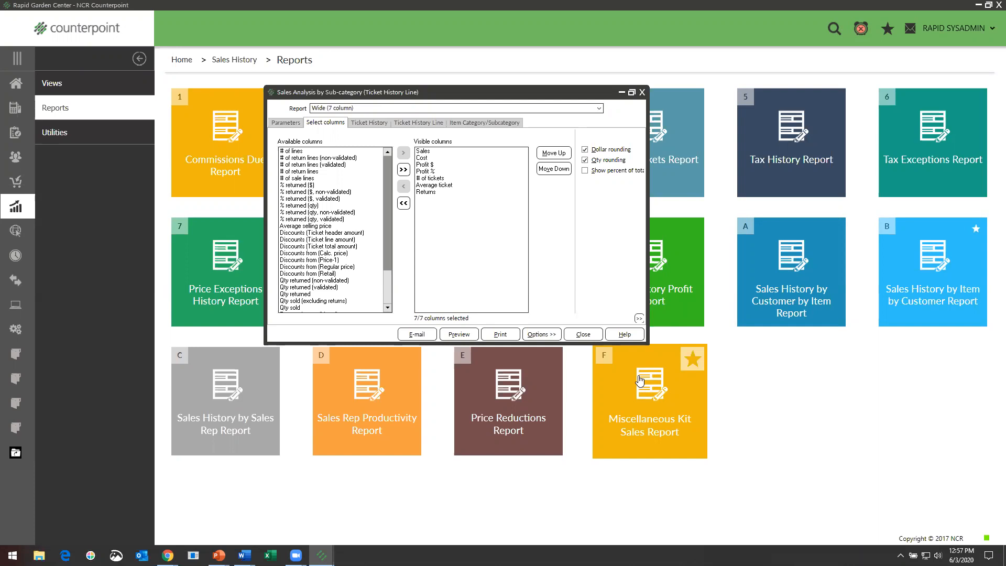
Step: Open the Group by choices in the Sales Analysis report's parameters
{"action": "left_click", "coordinate": [286, 122]}
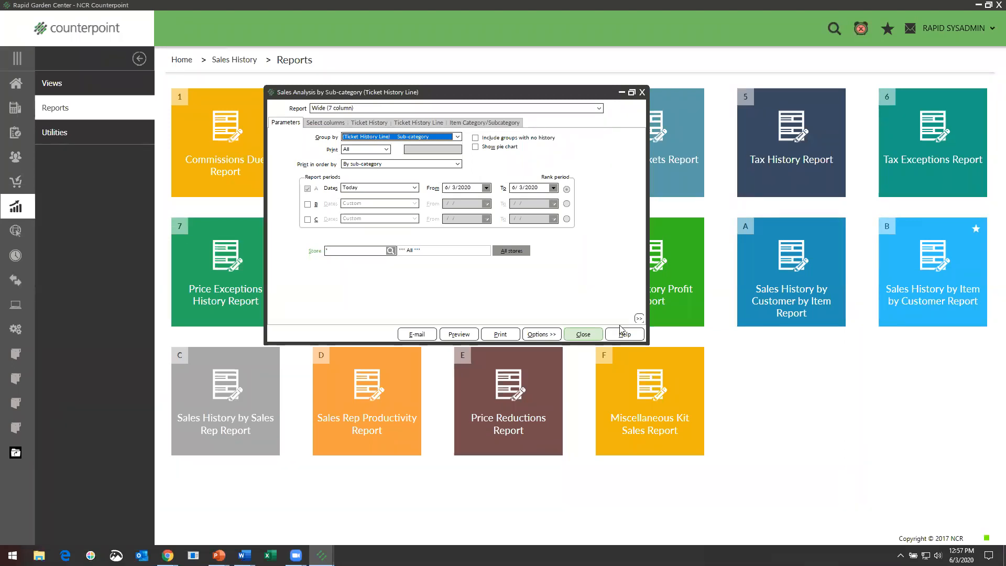
{"action": "left_click", "coordinate": [457, 137]}
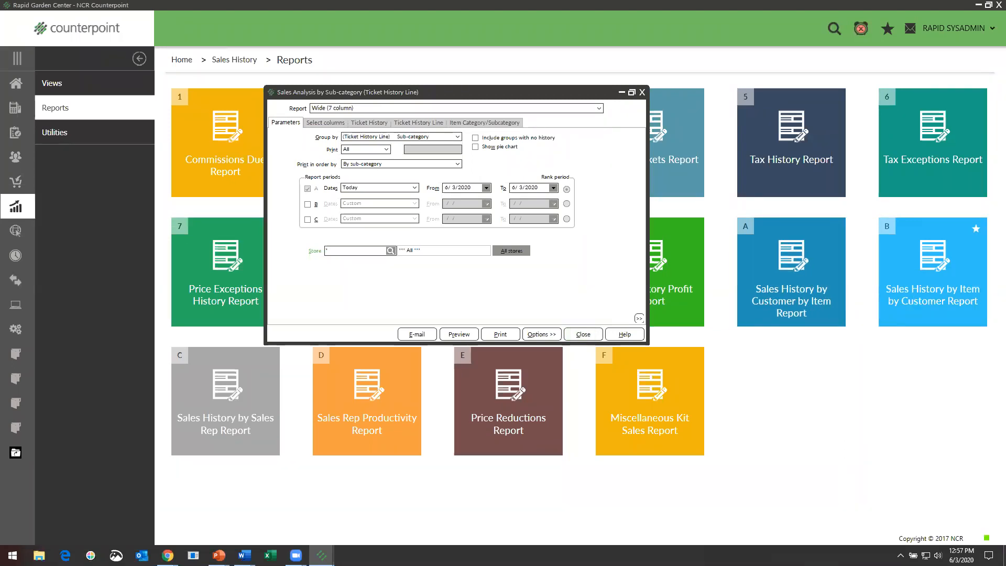